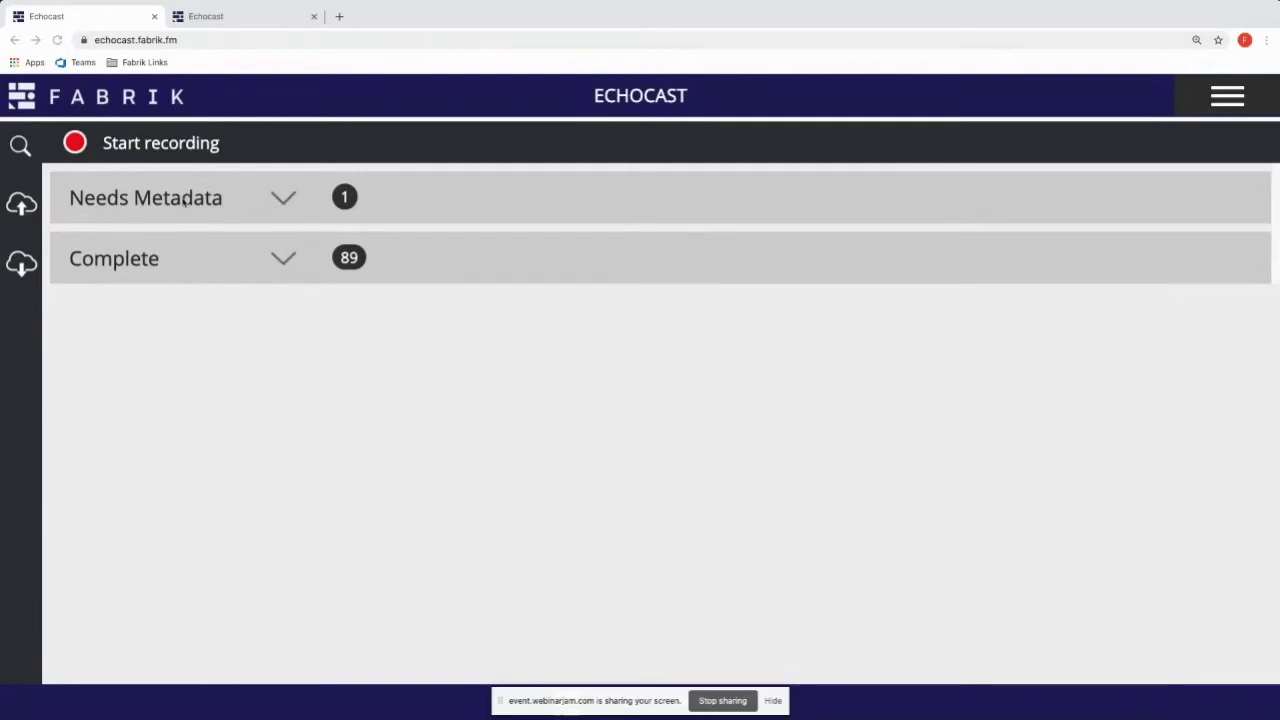
- Review the metadata form of the General recording that needs metadata, and close it without updating
{"action": "left_click", "coordinate": [284, 201]}
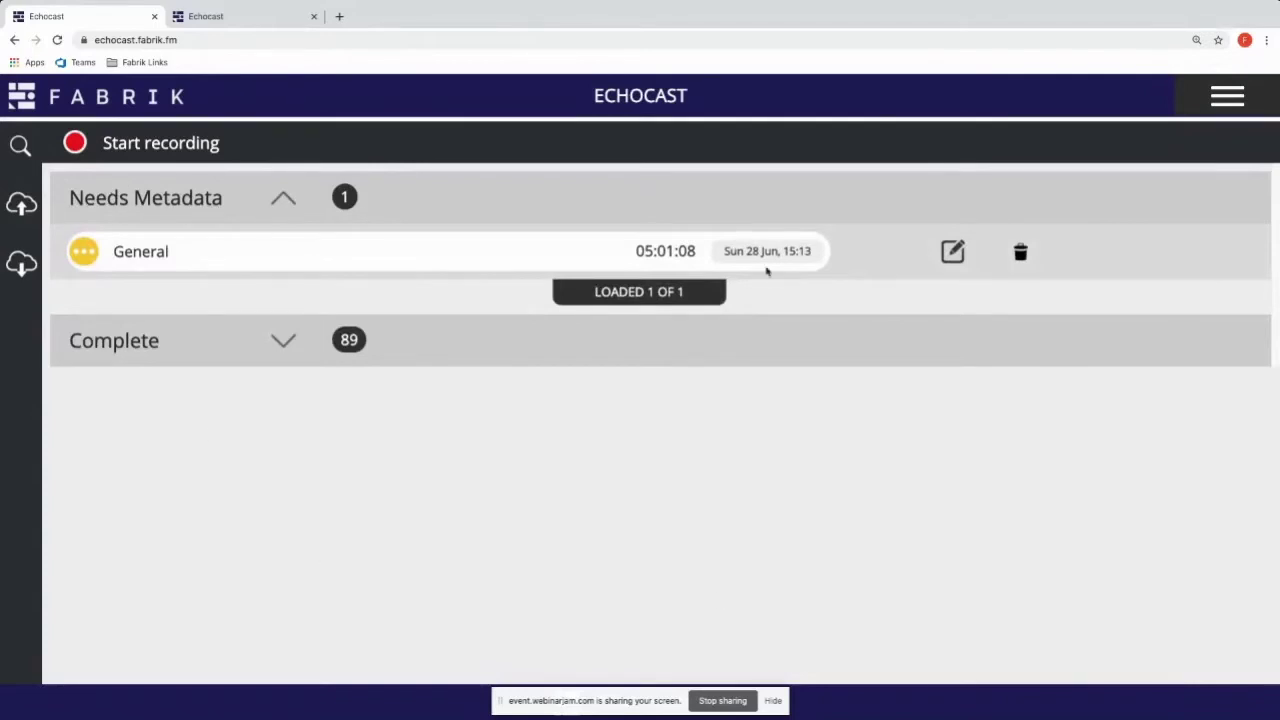
{"action": "left_click", "coordinate": [953, 251]}
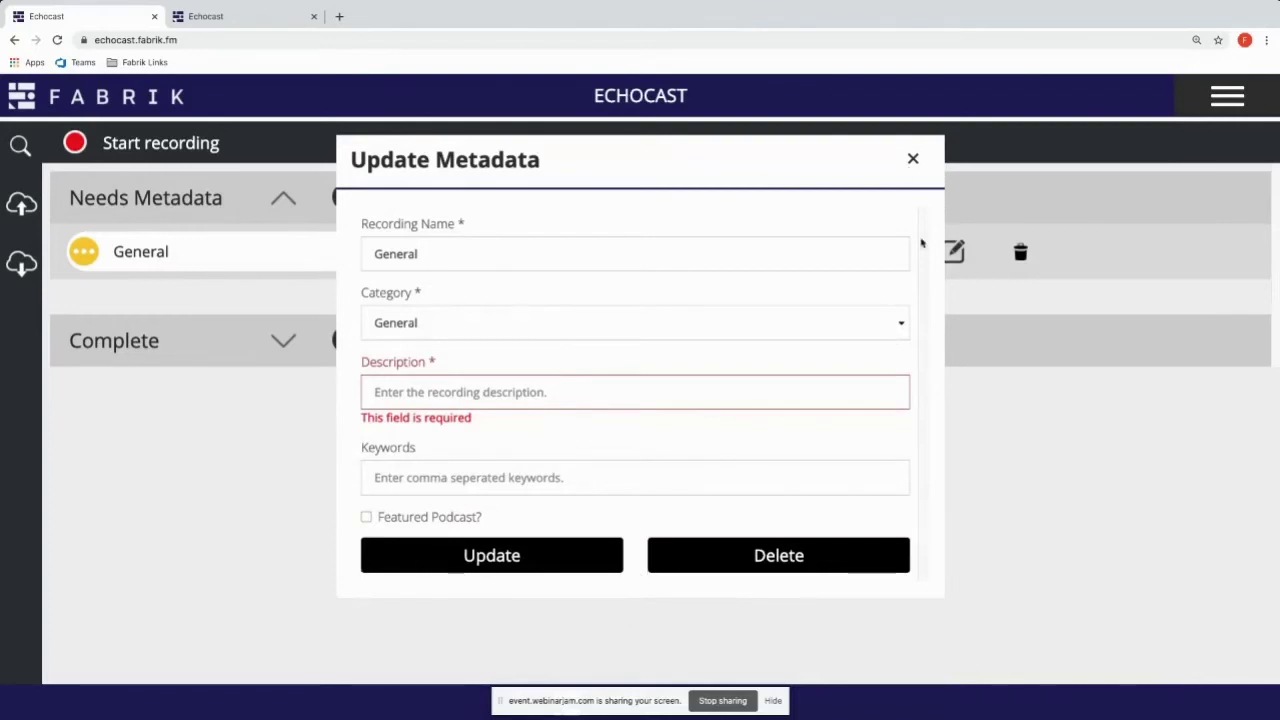
{"action": "left_click", "coordinate": [912, 162]}
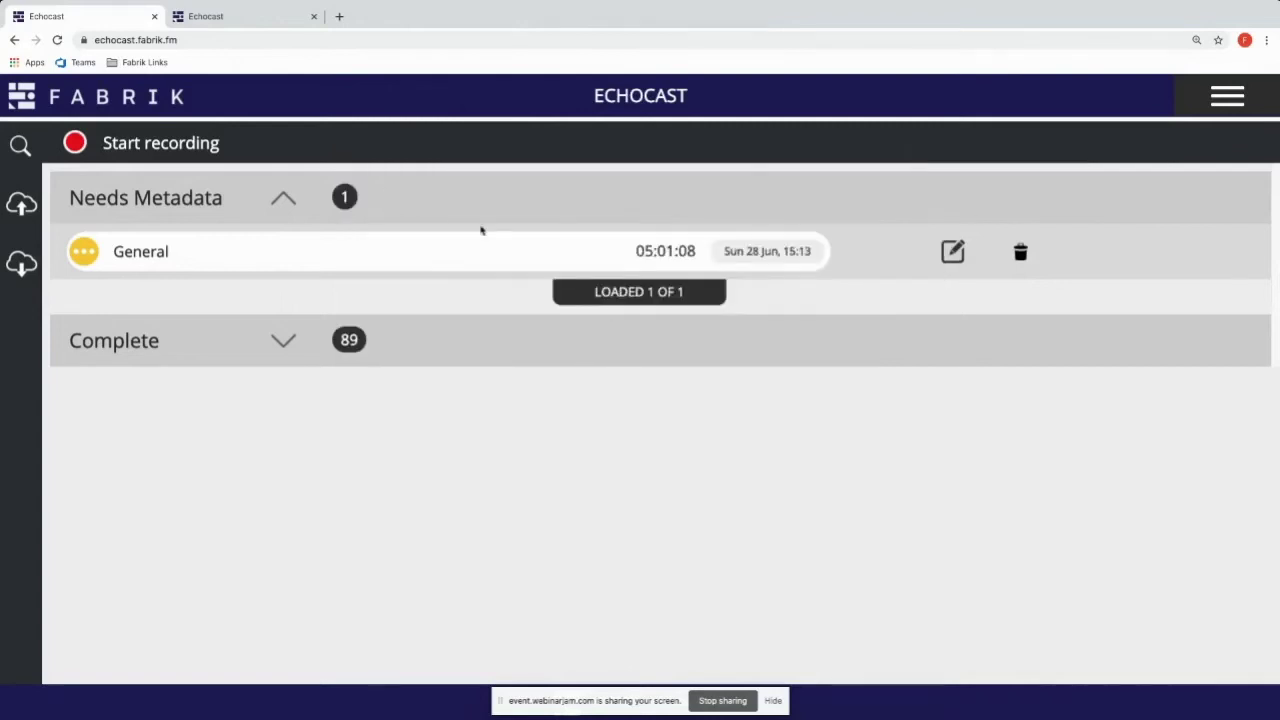
{"action": "left_click", "coordinate": [285, 200]}
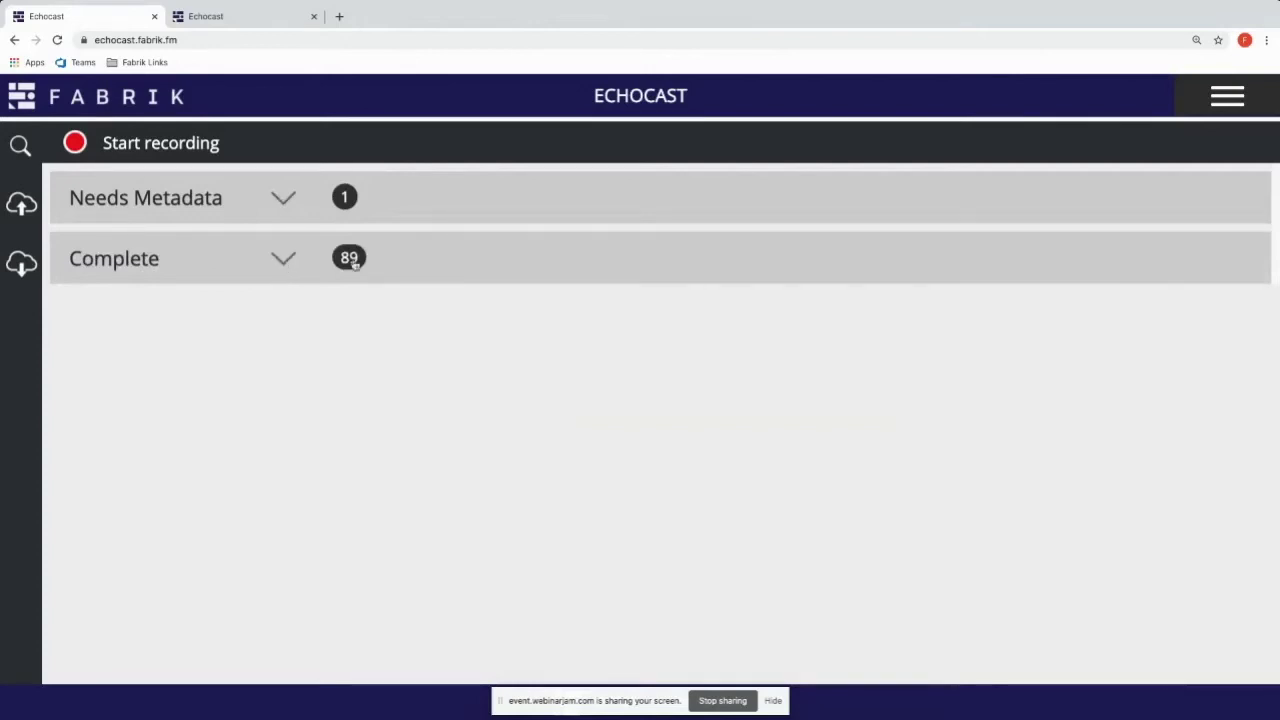
- Expand the Complete recordings and preview the audio of "Radio: is anyone listening? - Part 2 [Fabrik Webinar]", pausing it after a short listen
{"action": "left_click", "coordinate": [283, 258]}
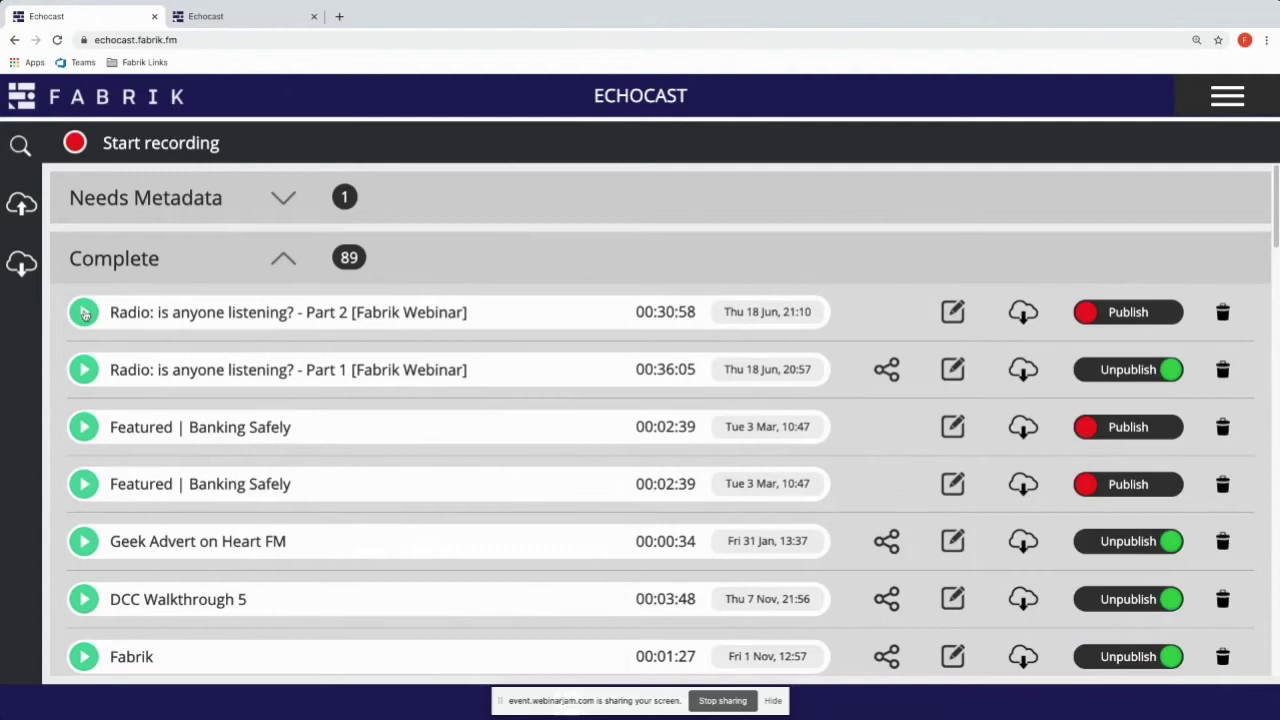
{"action": "left_click", "coordinate": [84, 313]}
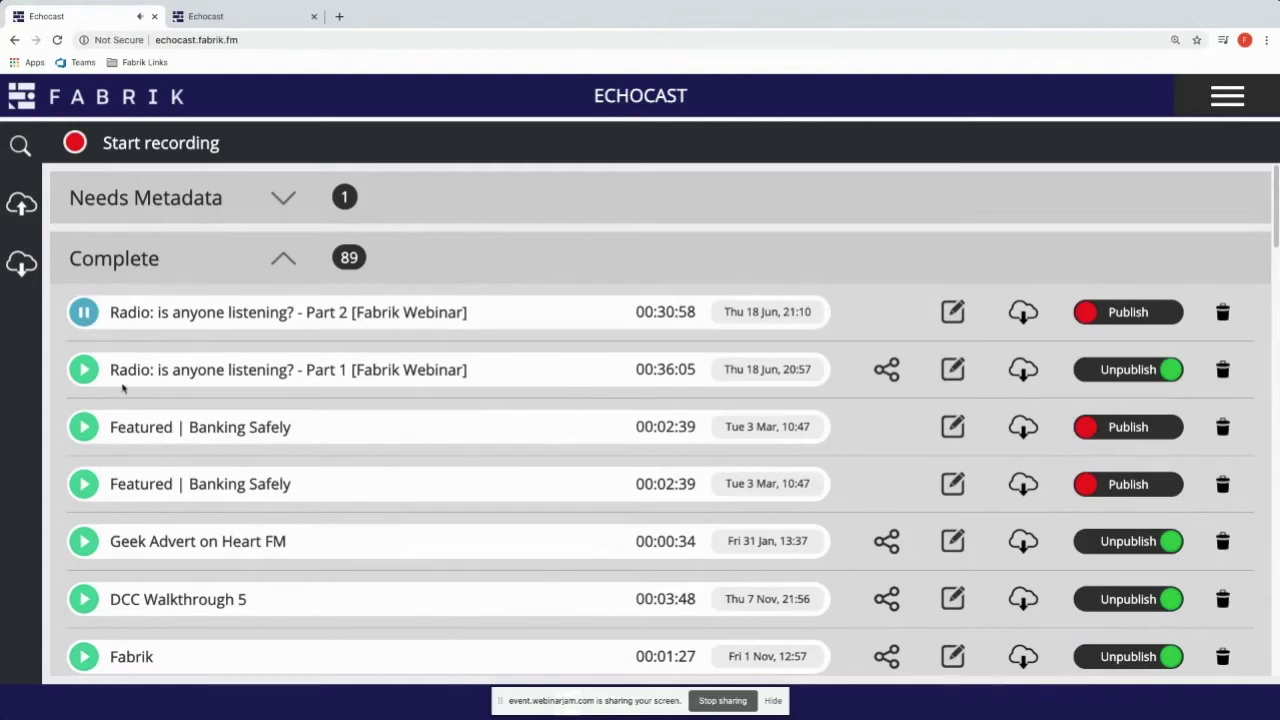
{"action": "left_click", "coordinate": [84, 312]}
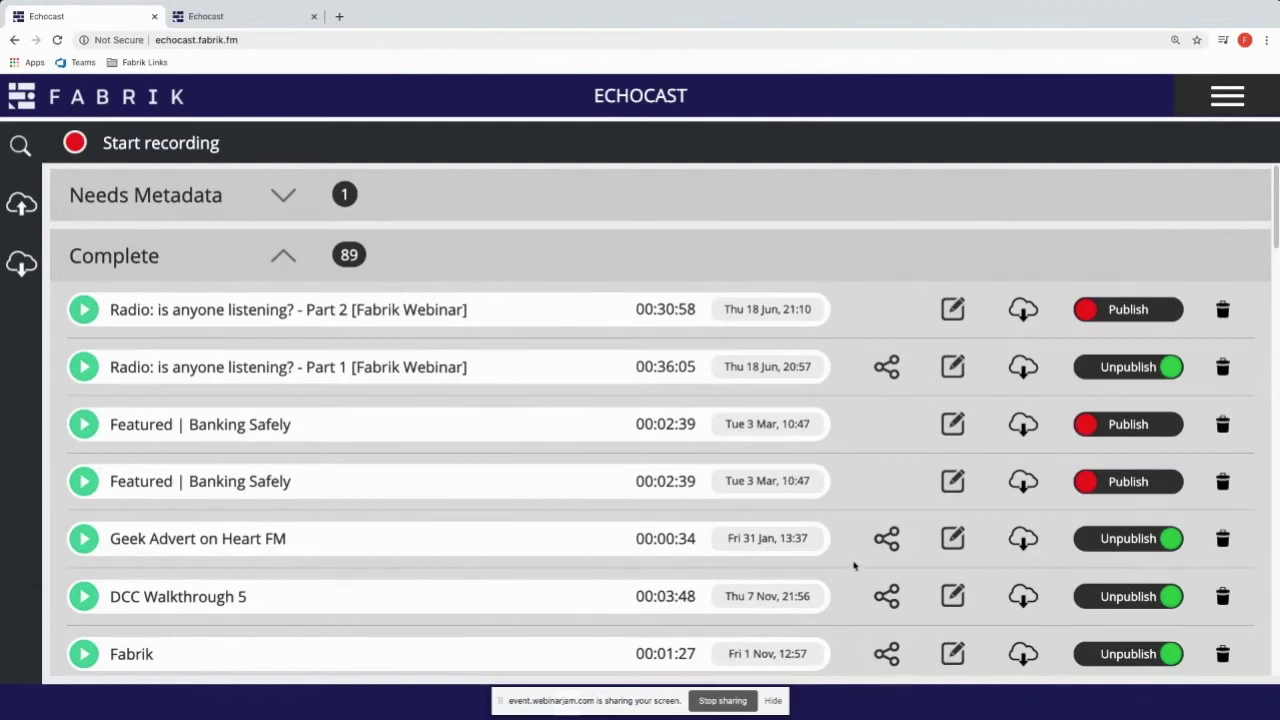
- Inspect the embed code for sharing "Radio: is anyone listening? - Part 1 [Fabrik Webinar]" and close it
{"action": "left_click", "coordinate": [887, 367]}
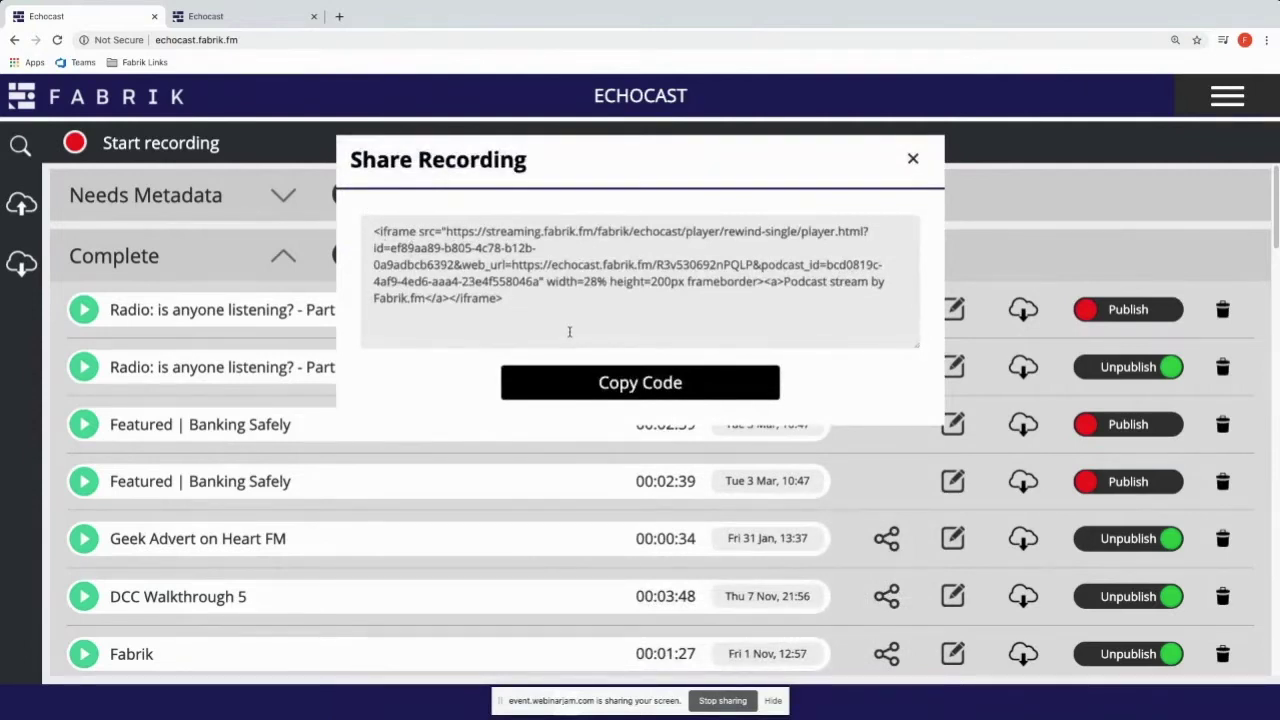
{"action": "left_click_drag", "start_coordinate": [490, 290], "coordinate": [362, 218]}
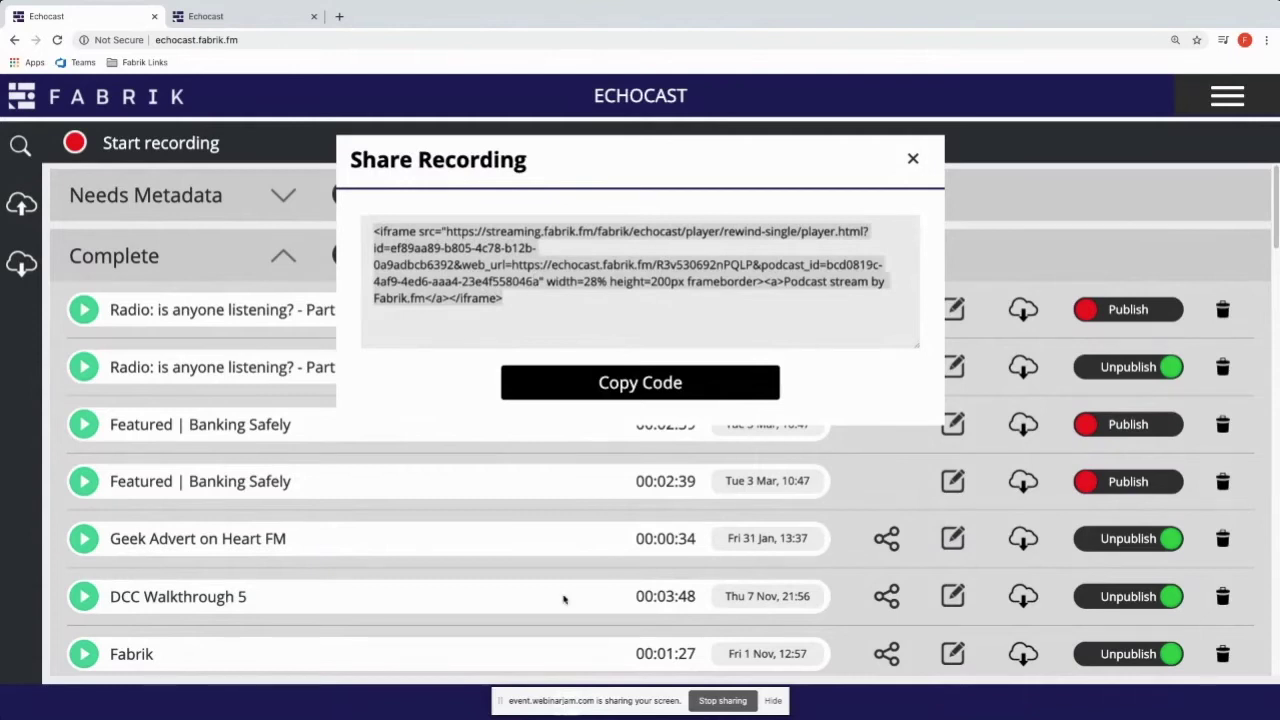
{"action": "left_click", "coordinate": [873, 213]}
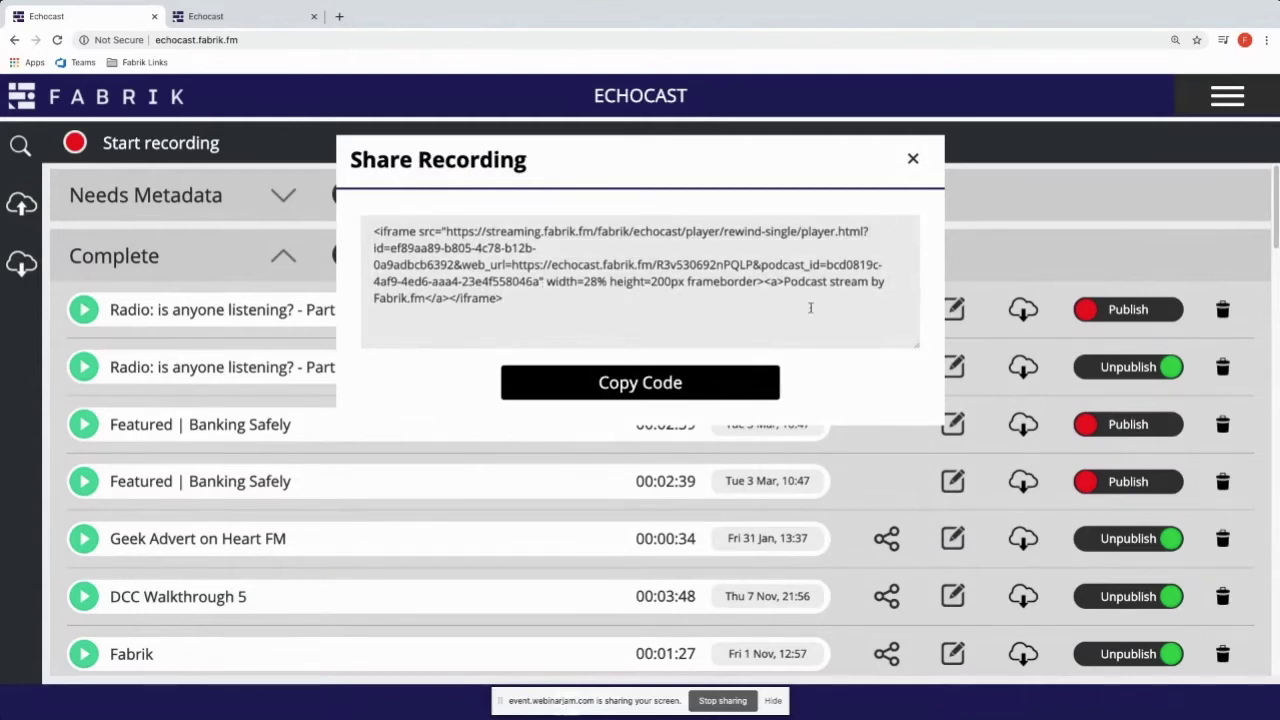
{"action": "left_click", "coordinate": [913, 159]}
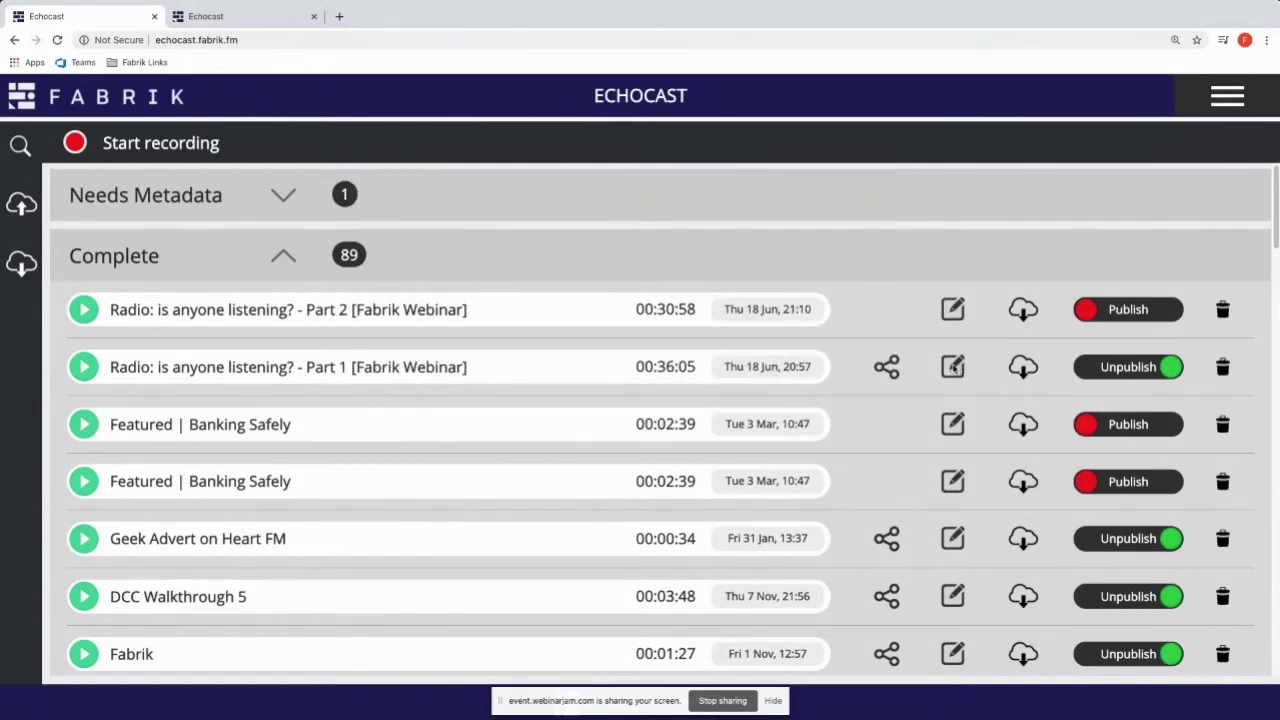
- Review the name, category options, description and keywords of "Radio: is anyone listening? - Part 1 [Fabrik Webinar]", and close its metadata without updating
{"action": "left_click", "coordinate": [953, 367]}
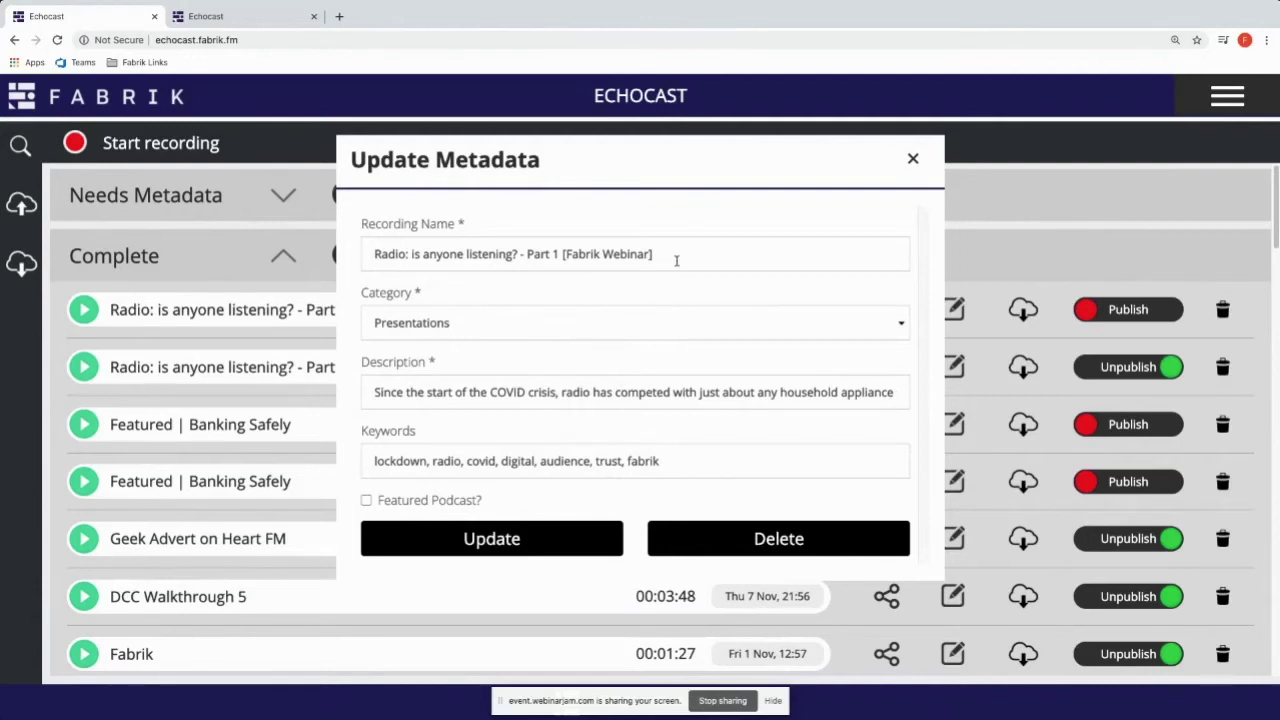
{"action": "left_click", "coordinate": [376, 253]}
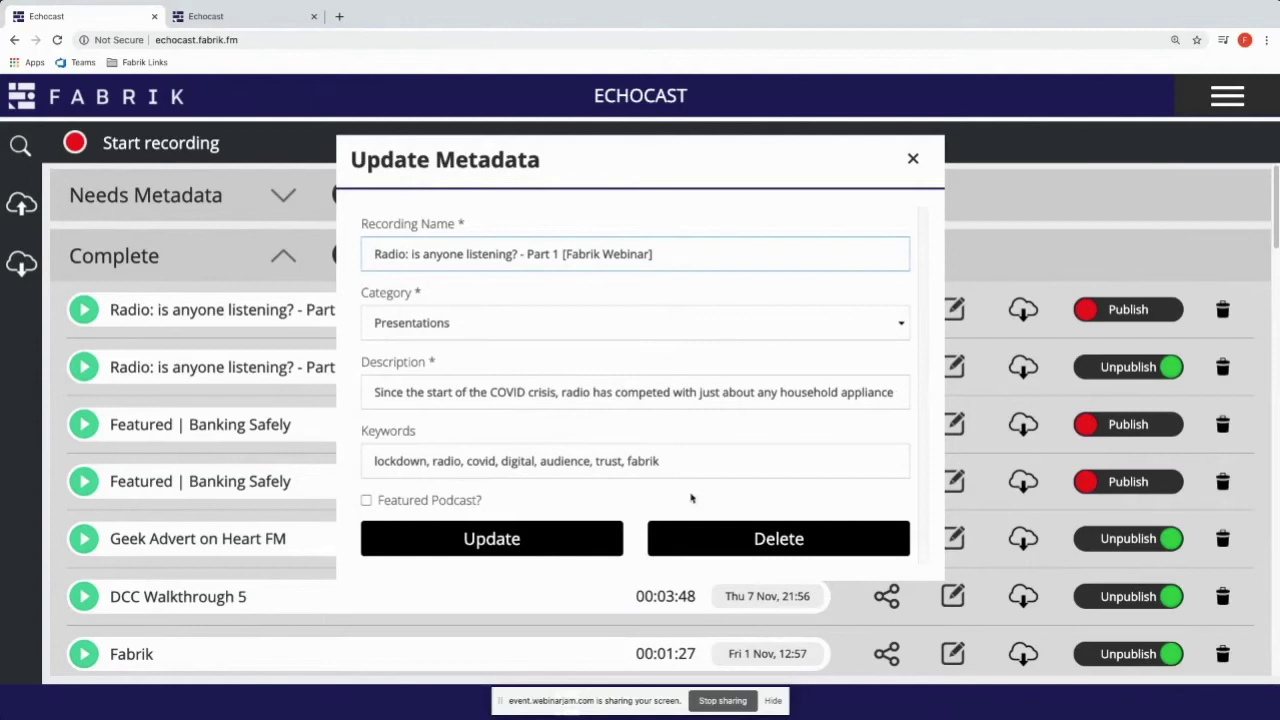
{"action": "left_click", "coordinate": [463, 326]}
{"action": "left_click", "coordinate": [463, 324]}
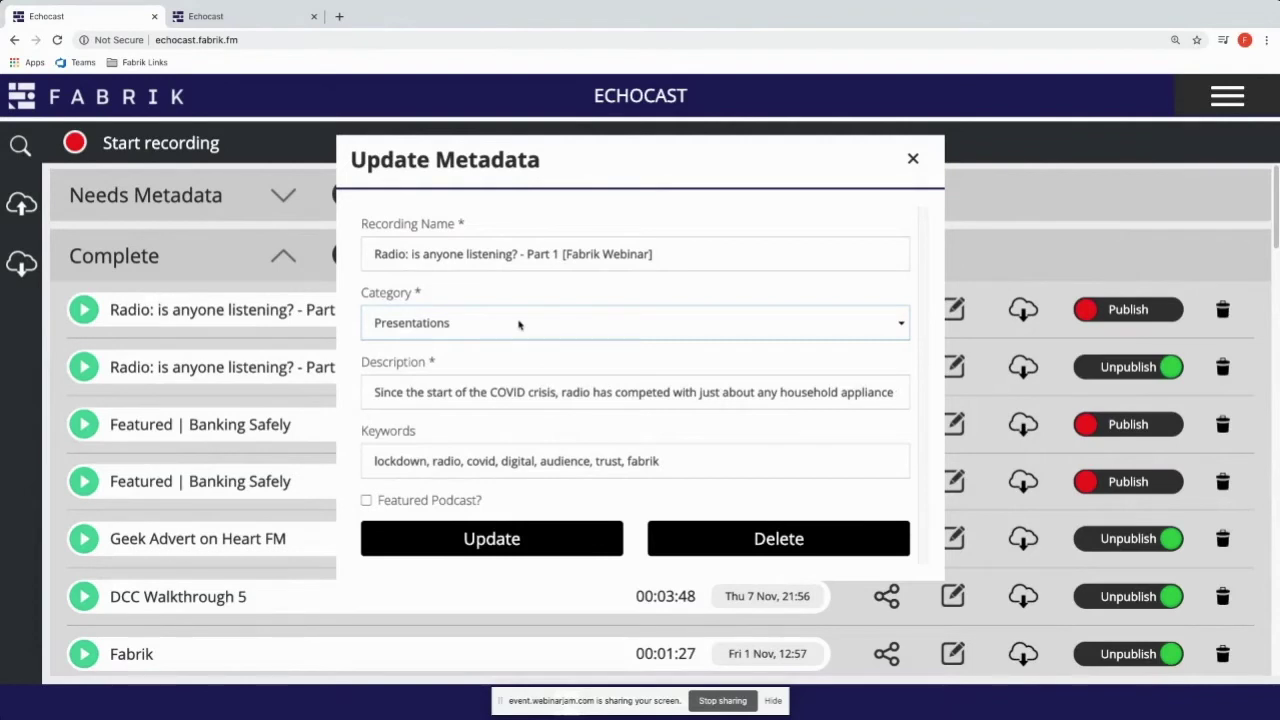
{"action": "left_click", "coordinate": [510, 333]}
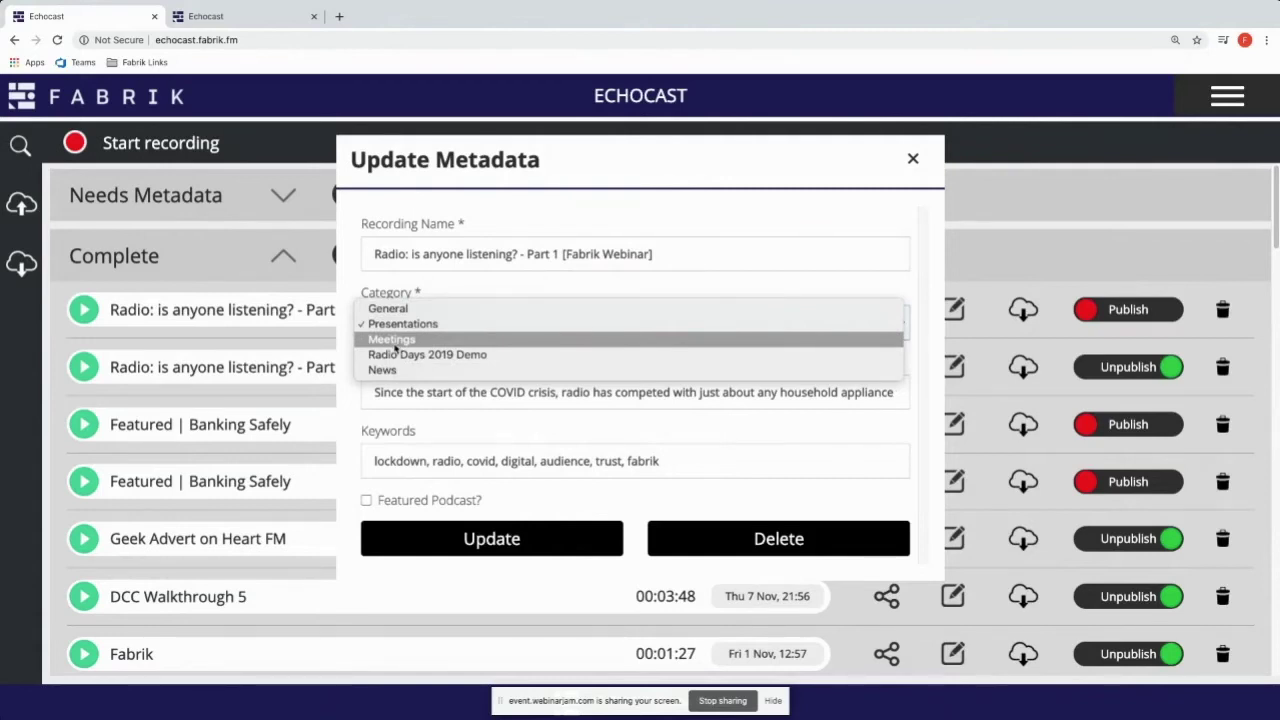
{"action": "left_click", "coordinate": [465, 294]}
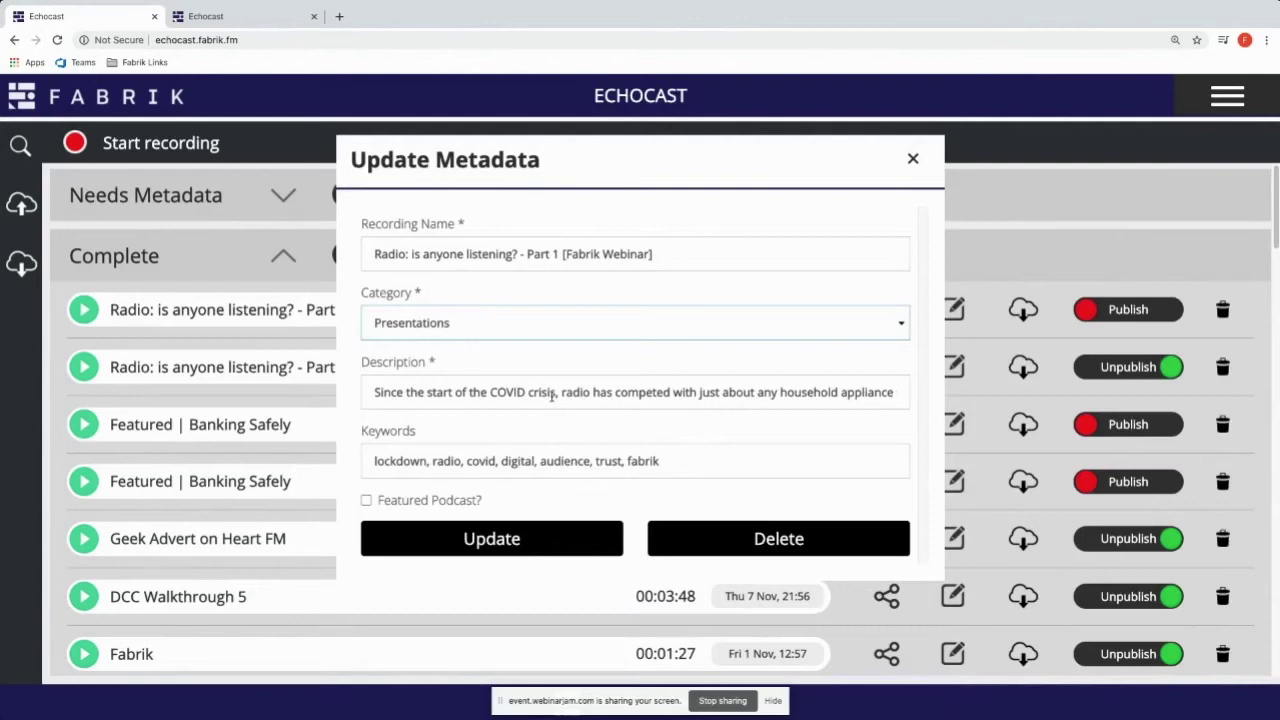
{"action": "left_click", "coordinate": [689, 460]}
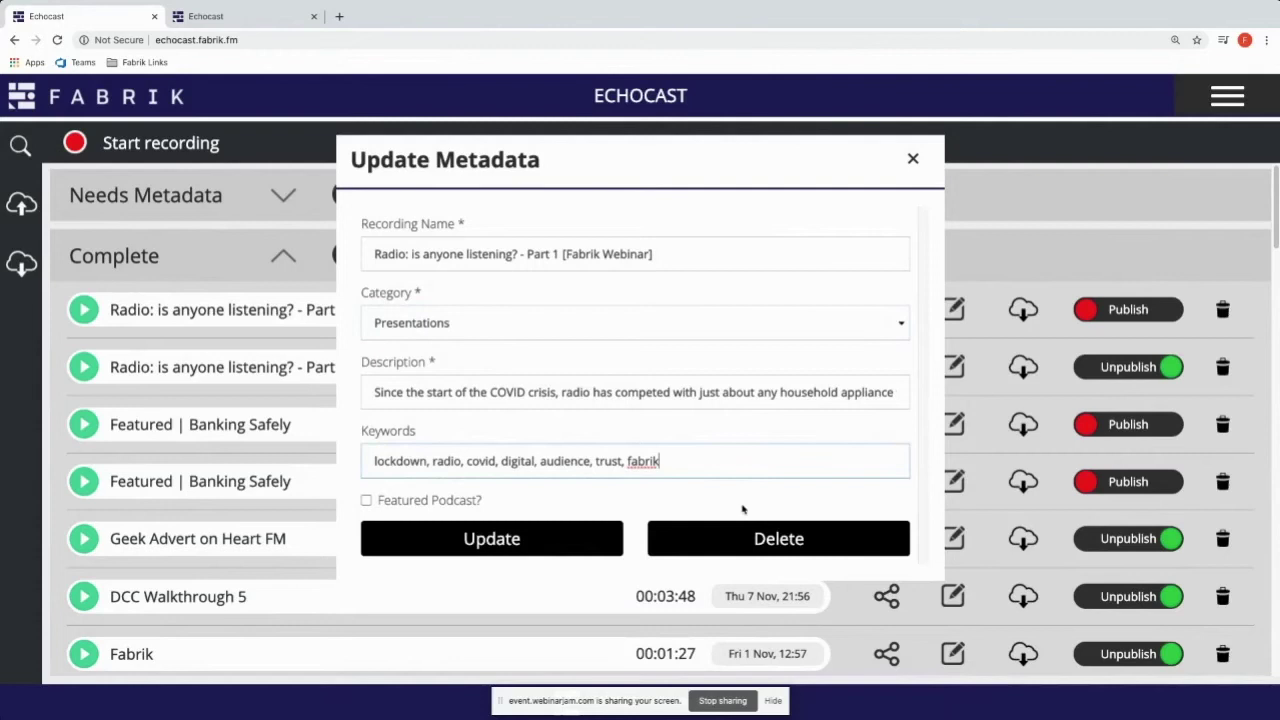
{"action": "mouse_move", "coordinate": [621, 695]}
{"action": "left_click", "coordinate": [913, 161]}
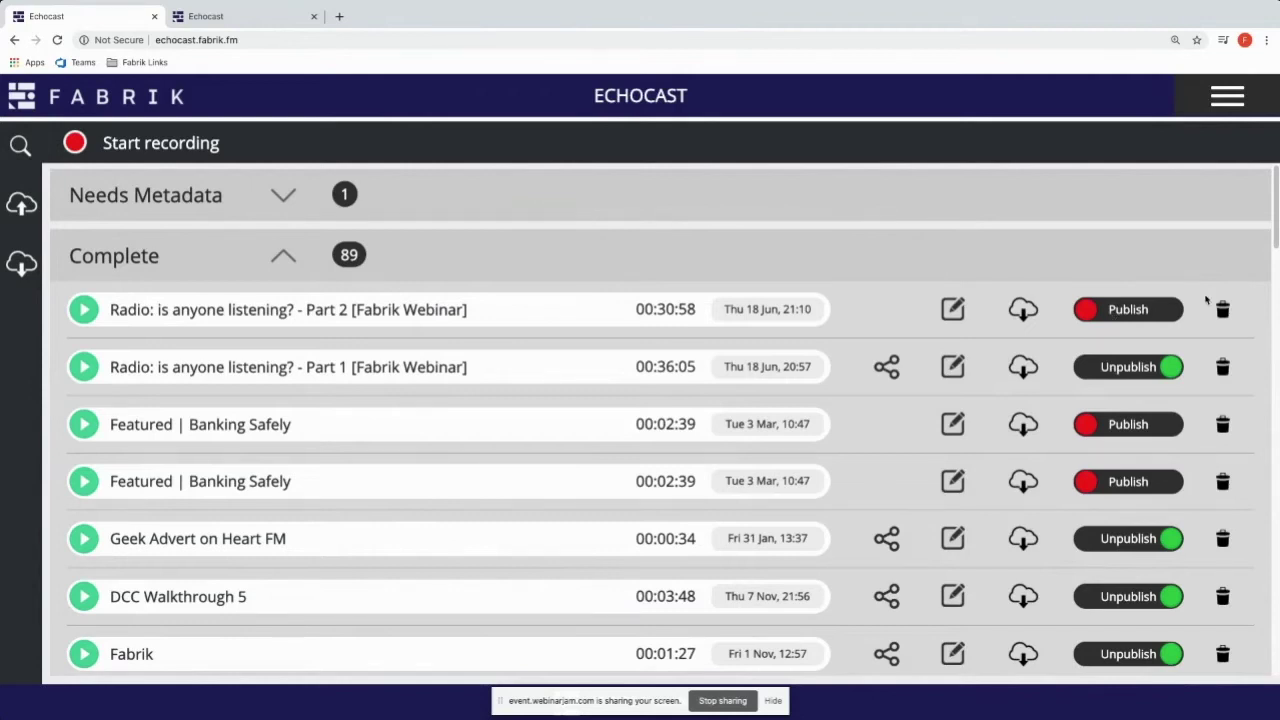
- Unpublish "Radio: is anyone listening? - Part 1 [Fabrik Webinar]" and collapse the Complete recordings
{"action": "left_click", "coordinate": [1108, 368]}
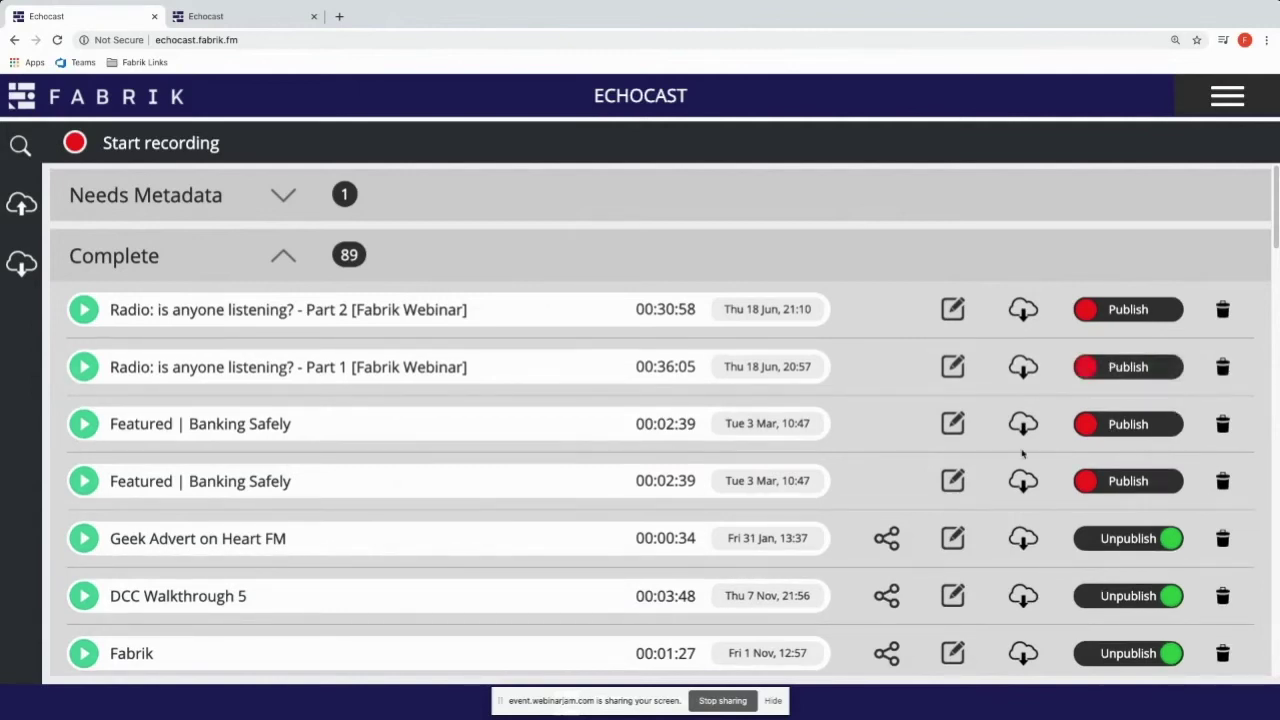
{"action": "scroll", "coordinate": [1080, 418], "scroll_direction": "down", "scroll_amount": 2}
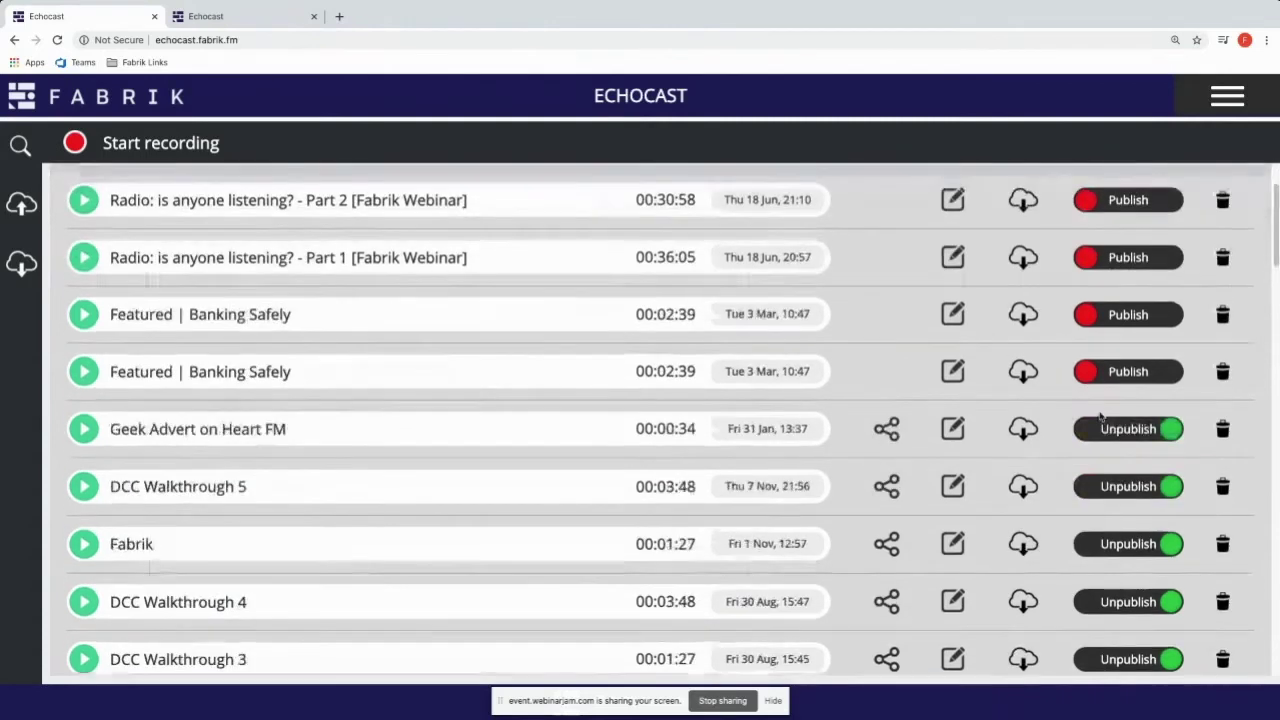
{"action": "scroll", "coordinate": [1100, 416], "scroll_direction": "up", "scroll_amount": 2}
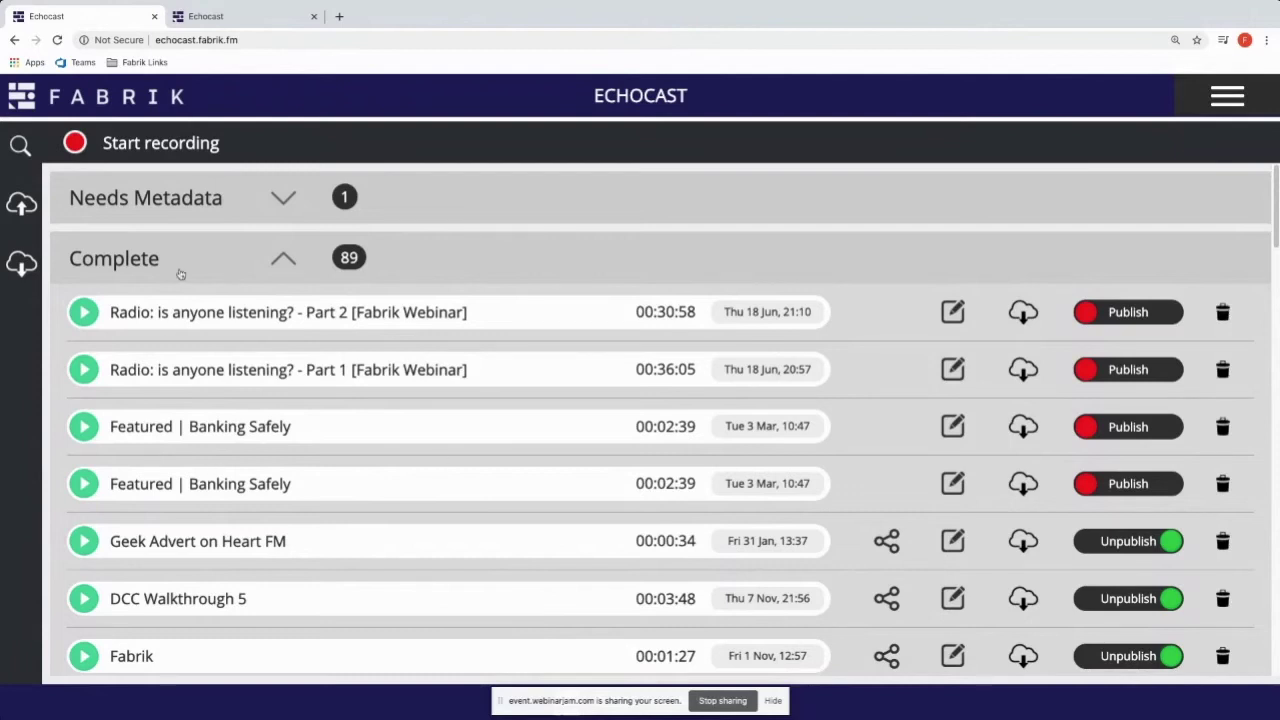
{"action": "left_click", "coordinate": [282, 259]}
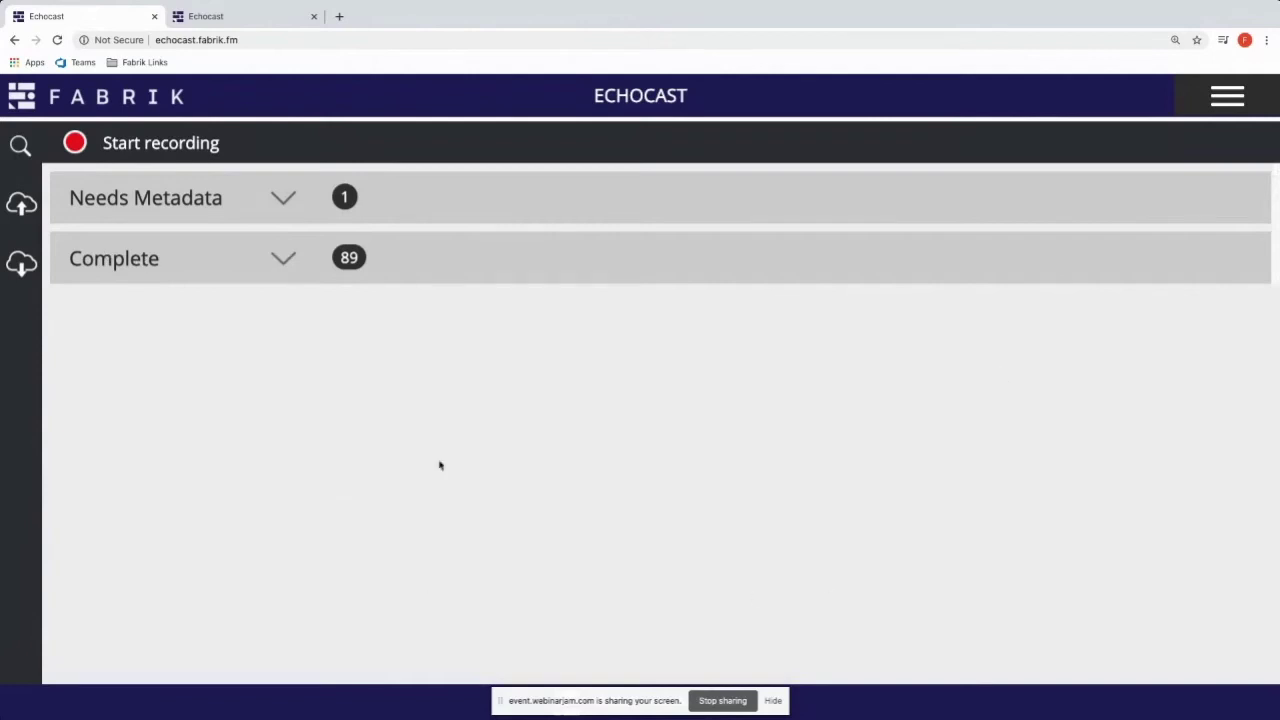
- Examine the recording search and its date, category and state filters, and close them without filtering
{"action": "left_click", "coordinate": [20, 145]}
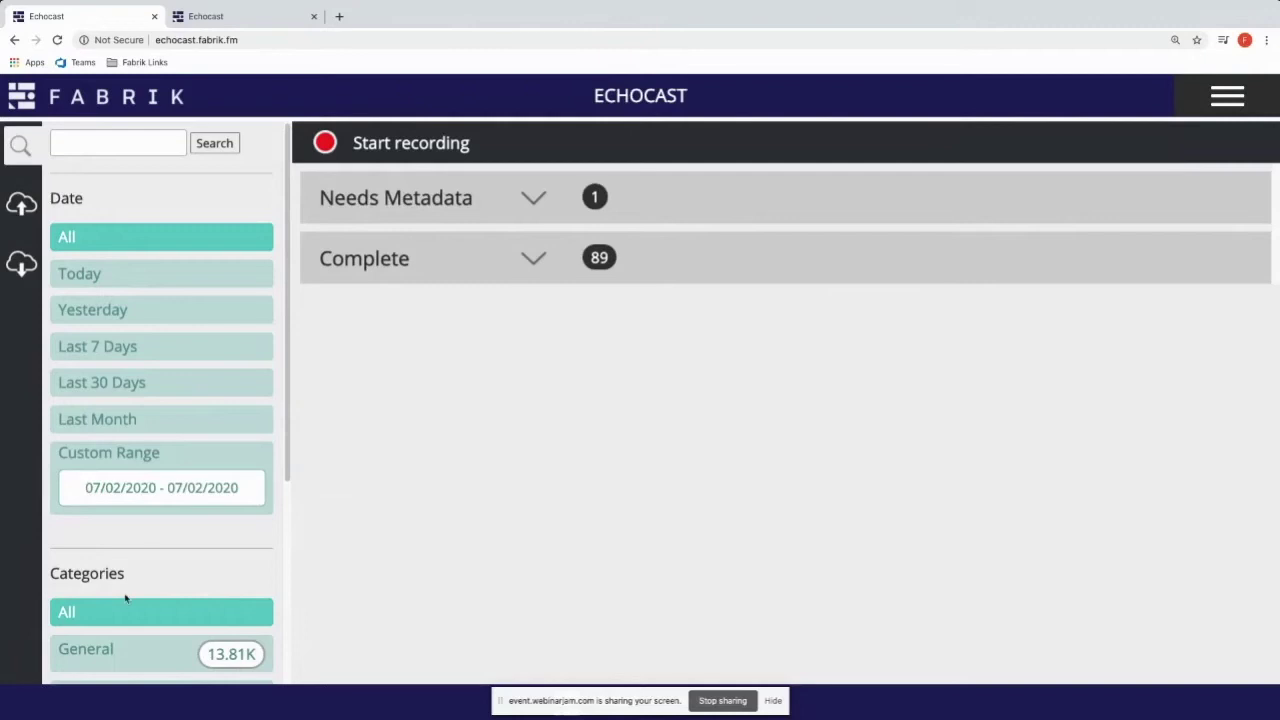
{"action": "scroll", "coordinate": [180, 556], "scroll_direction": "down", "scroll_amount": 4}
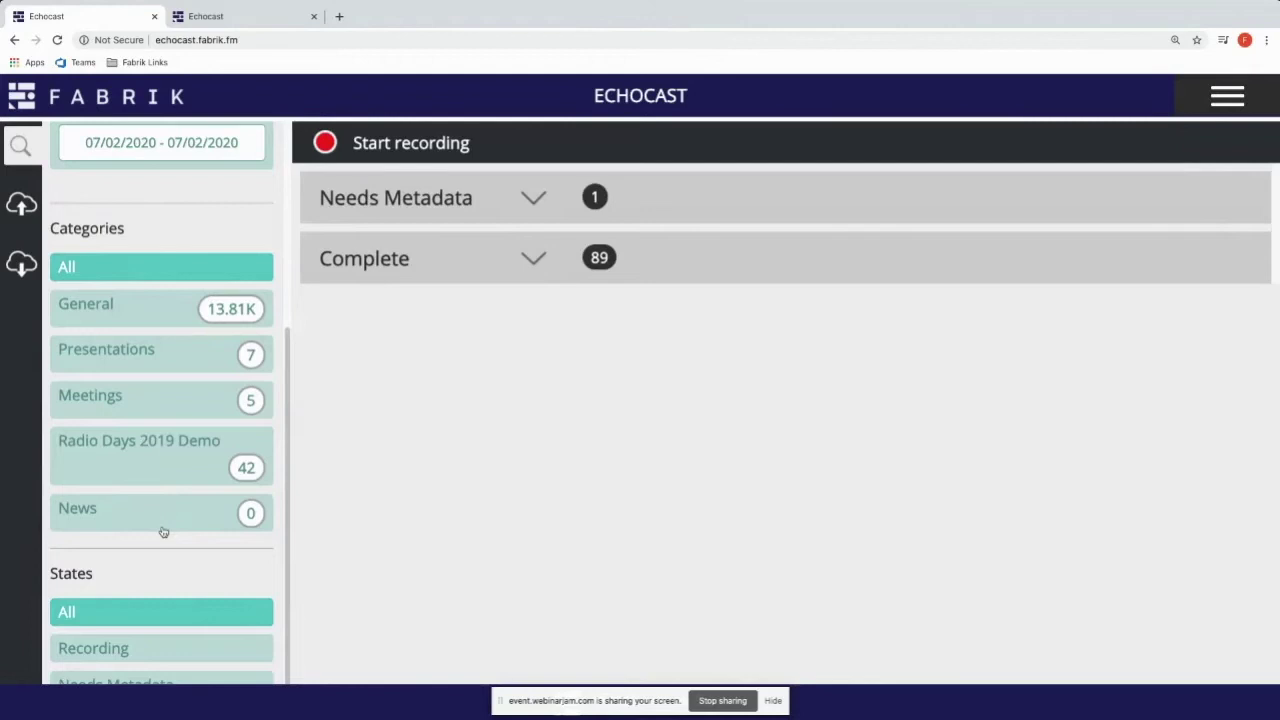
{"action": "scroll", "coordinate": [164, 532], "scroll_direction": "down", "scroll_amount": 1}
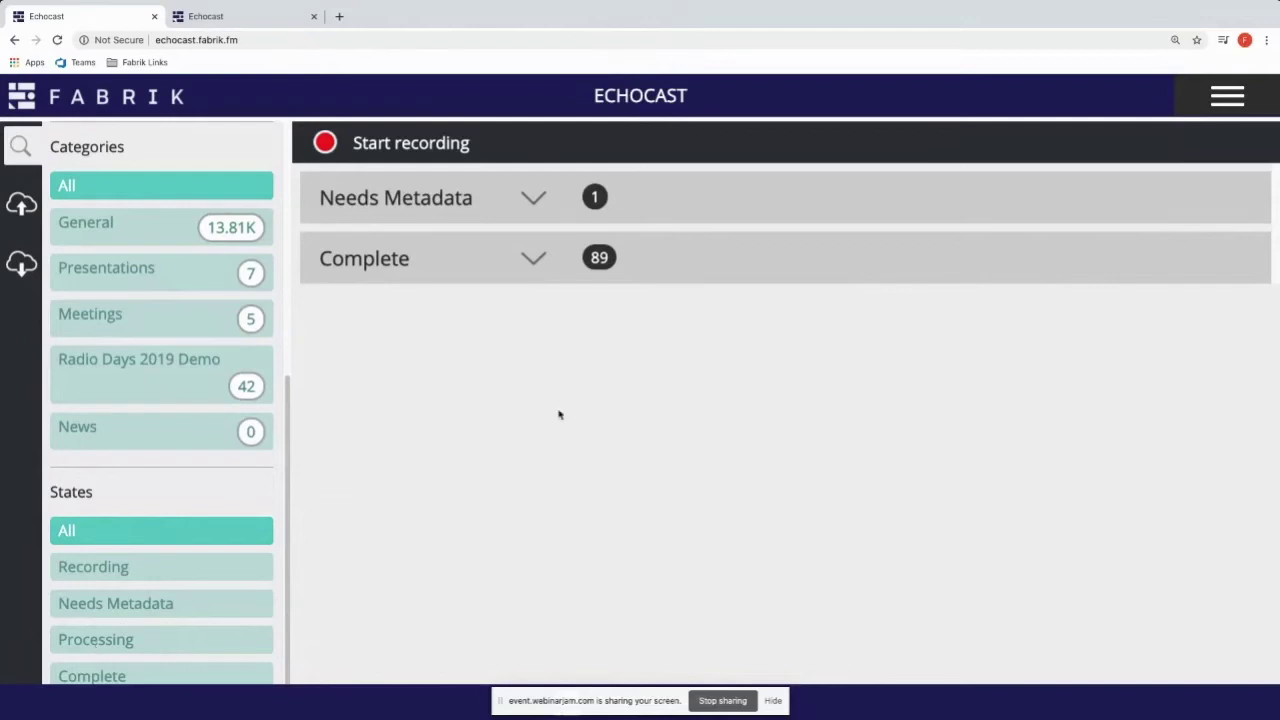
{"action": "scroll", "coordinate": [168, 293], "scroll_direction": "up", "scroll_amount": 5}
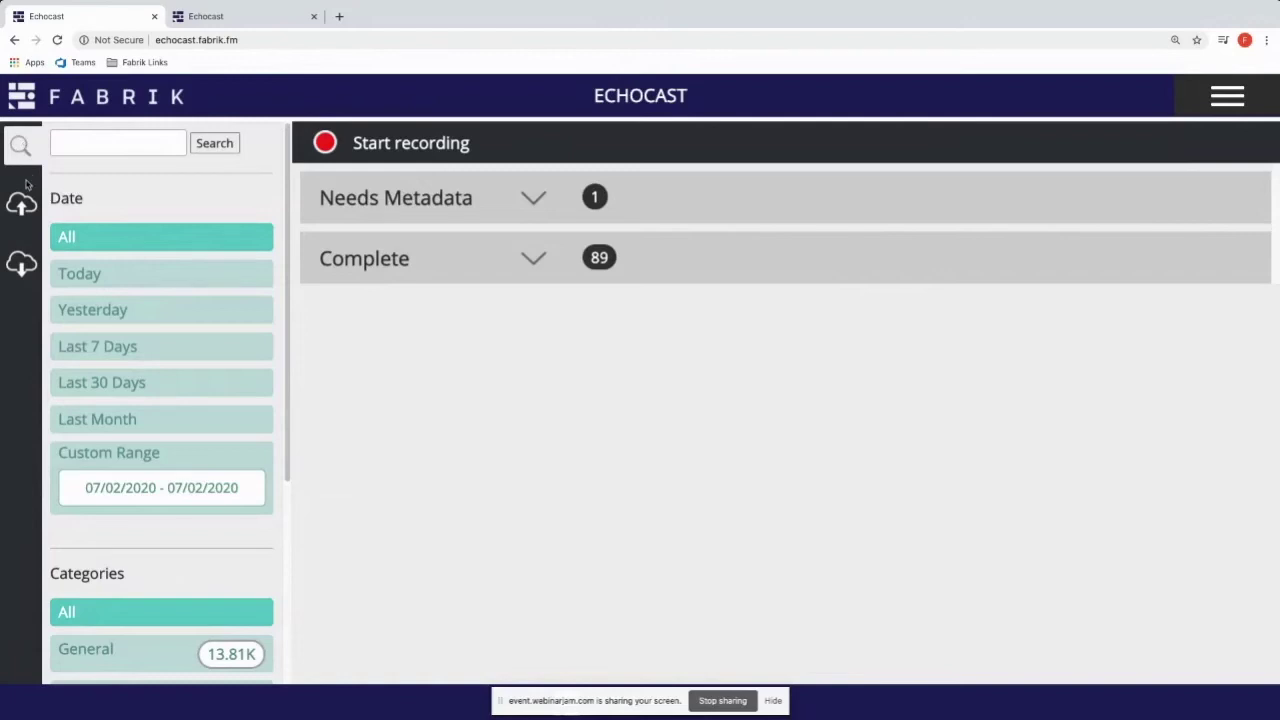
{"action": "left_click", "coordinate": [19, 148]}
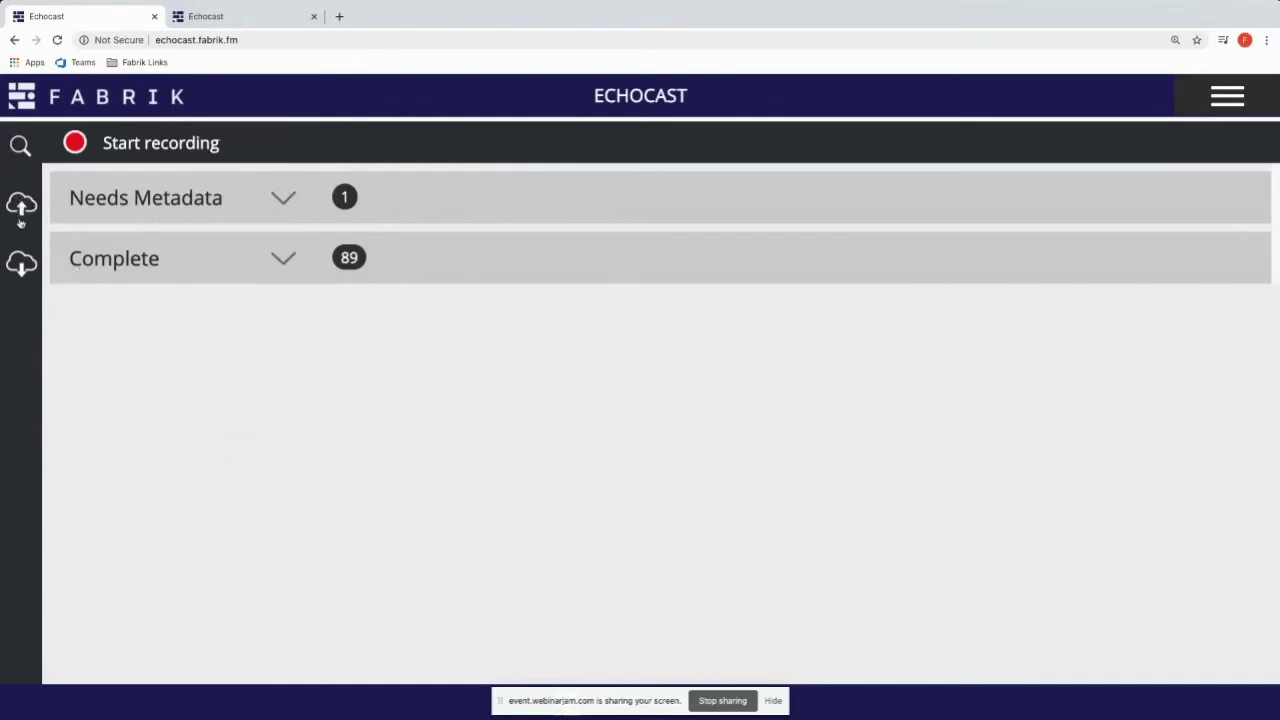
- Review the email, date and time fields of the audio archive request form and cancel it
{"action": "left_click", "coordinate": [20, 265]}
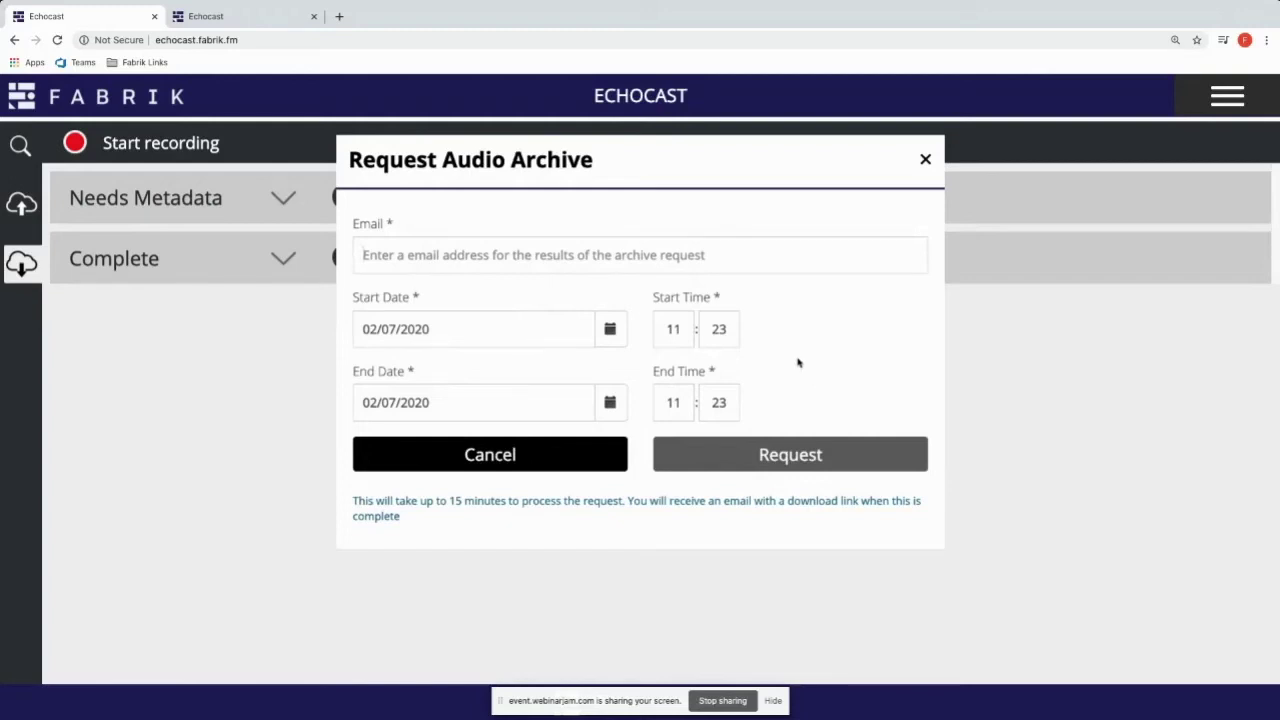
{"action": "left_click", "coordinate": [483, 469]}
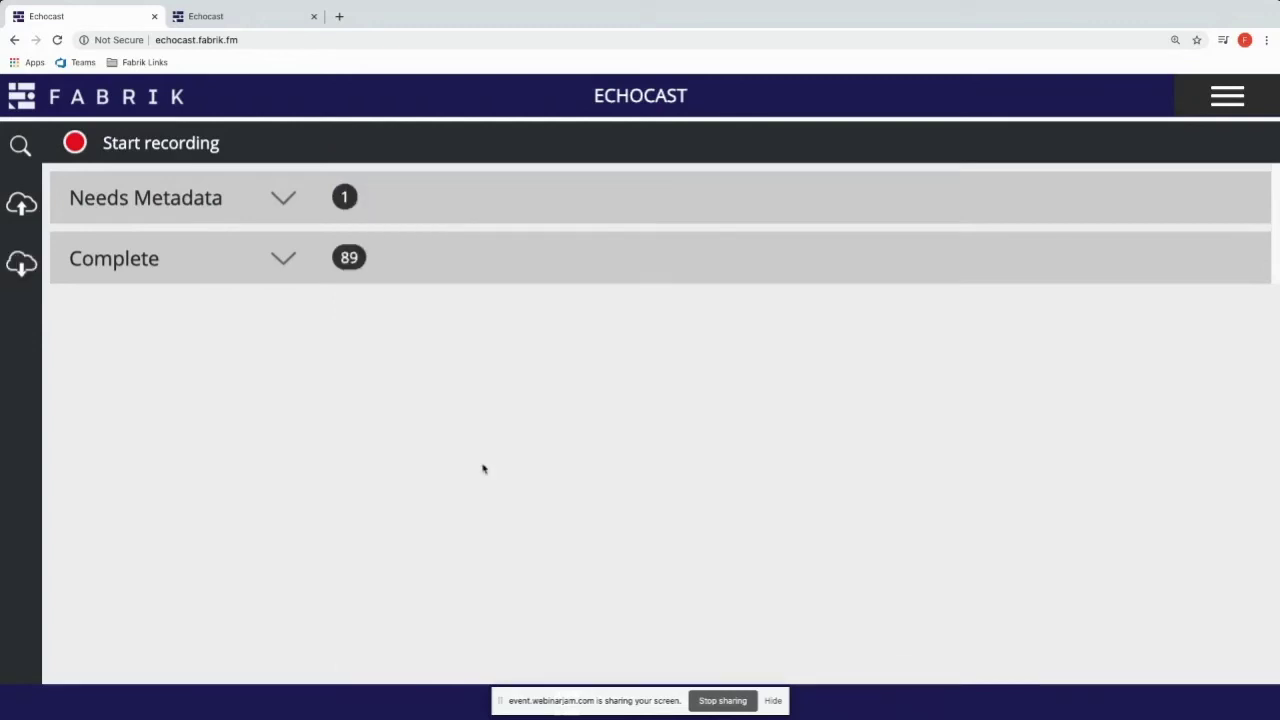
- Review the audio upload form with the Featured Podcast option enabled, and close it without saving
{"action": "left_click", "coordinate": [21, 205]}
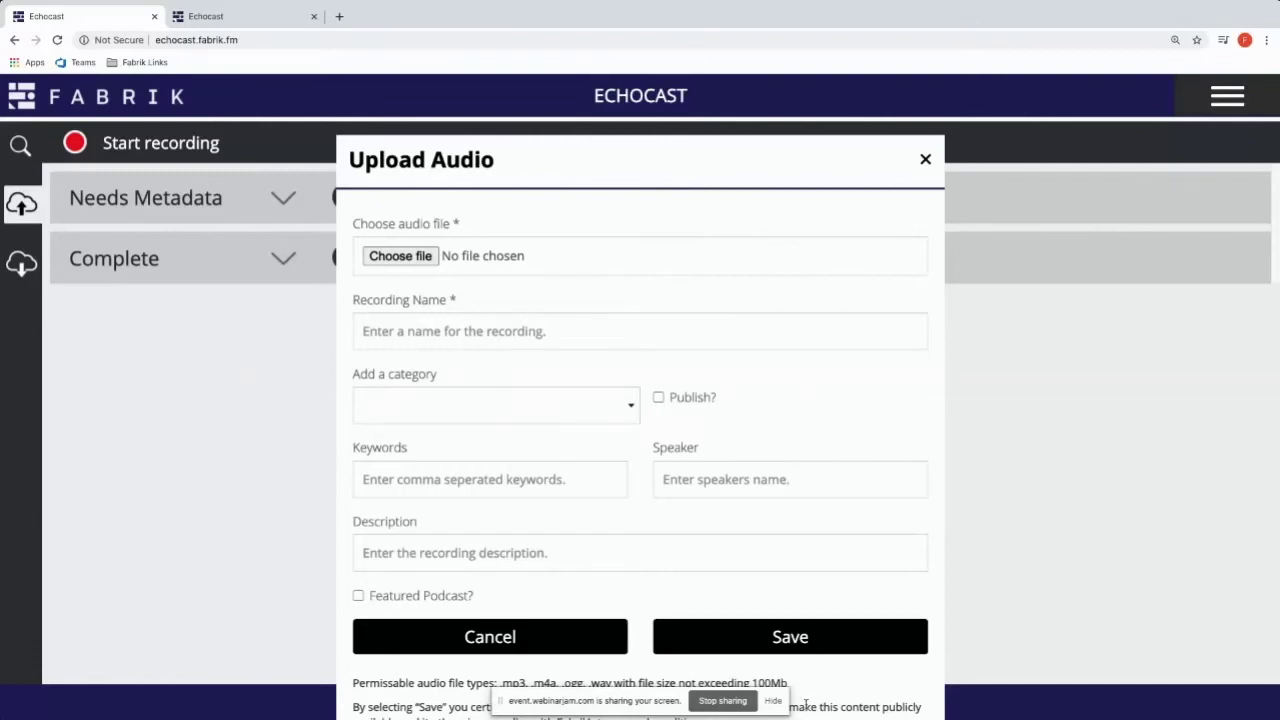
{"action": "left_click", "coordinate": [359, 596]}
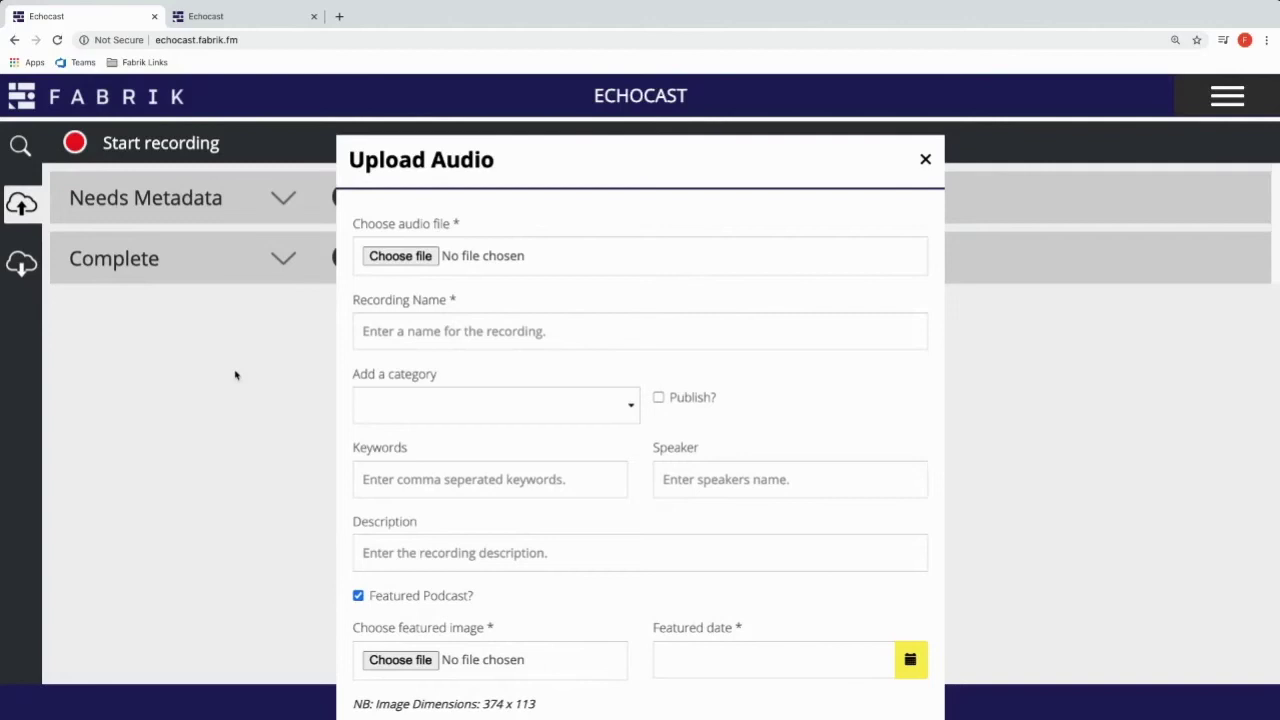
{"action": "left_click", "coordinate": [926, 160]}
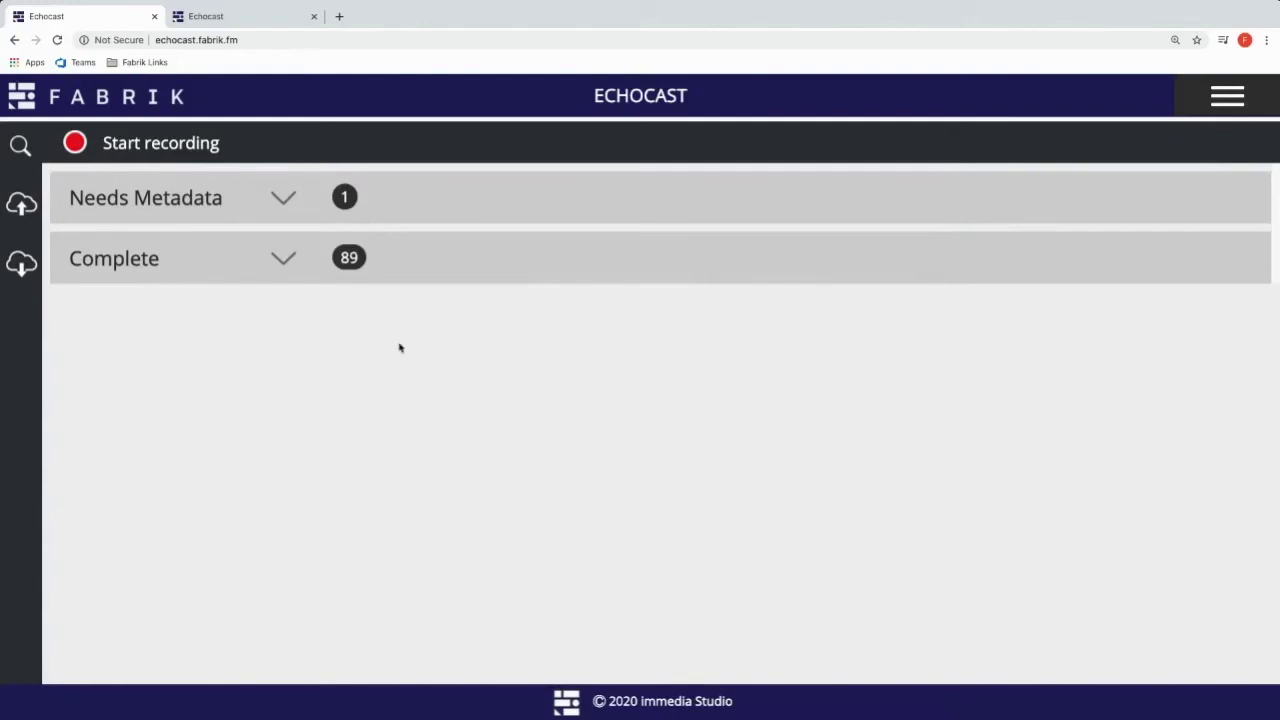
- Open the recording control page and start a new recording
{"action": "left_click", "coordinate": [78, 144]}
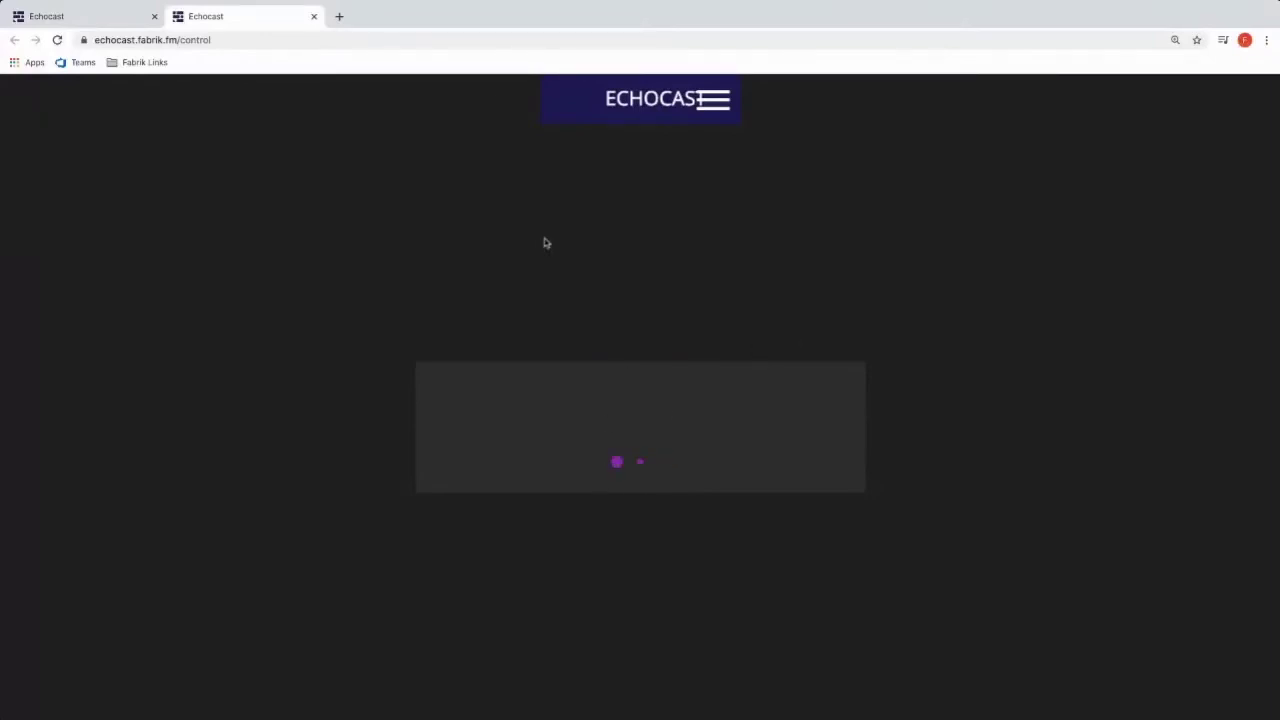
{"action": "left_click", "coordinate": [86, 18]}
{"action": "left_click", "coordinate": [196, 20]}
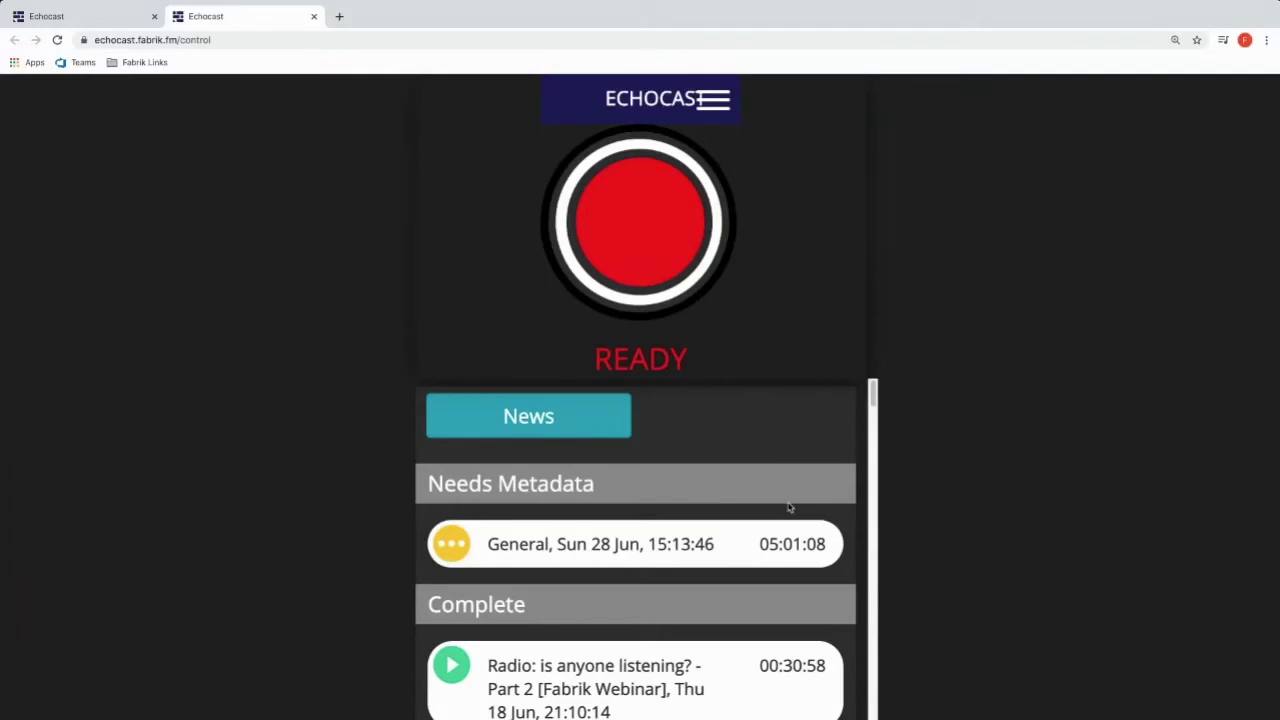
{"action": "left_click", "coordinate": [646, 210]}
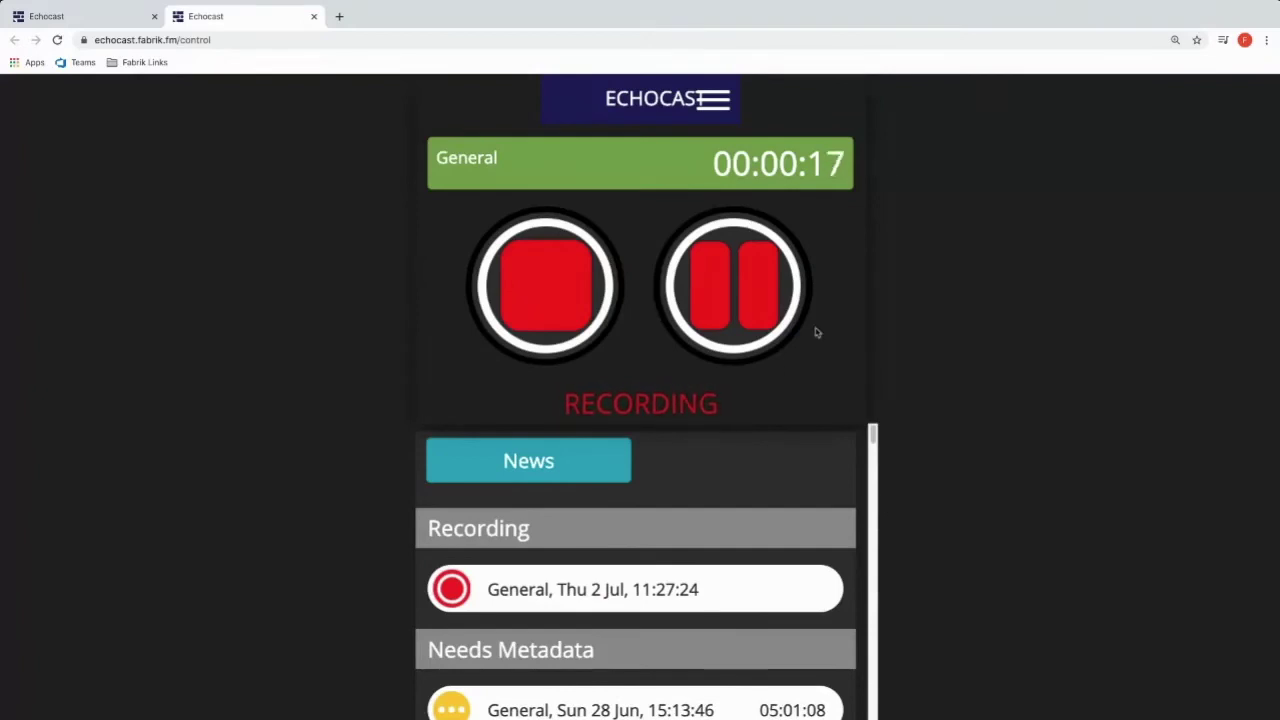
- Pause and resume the running General recording, and stop it with the Save and publish option
{"action": "left_click", "coordinate": [728, 271]}
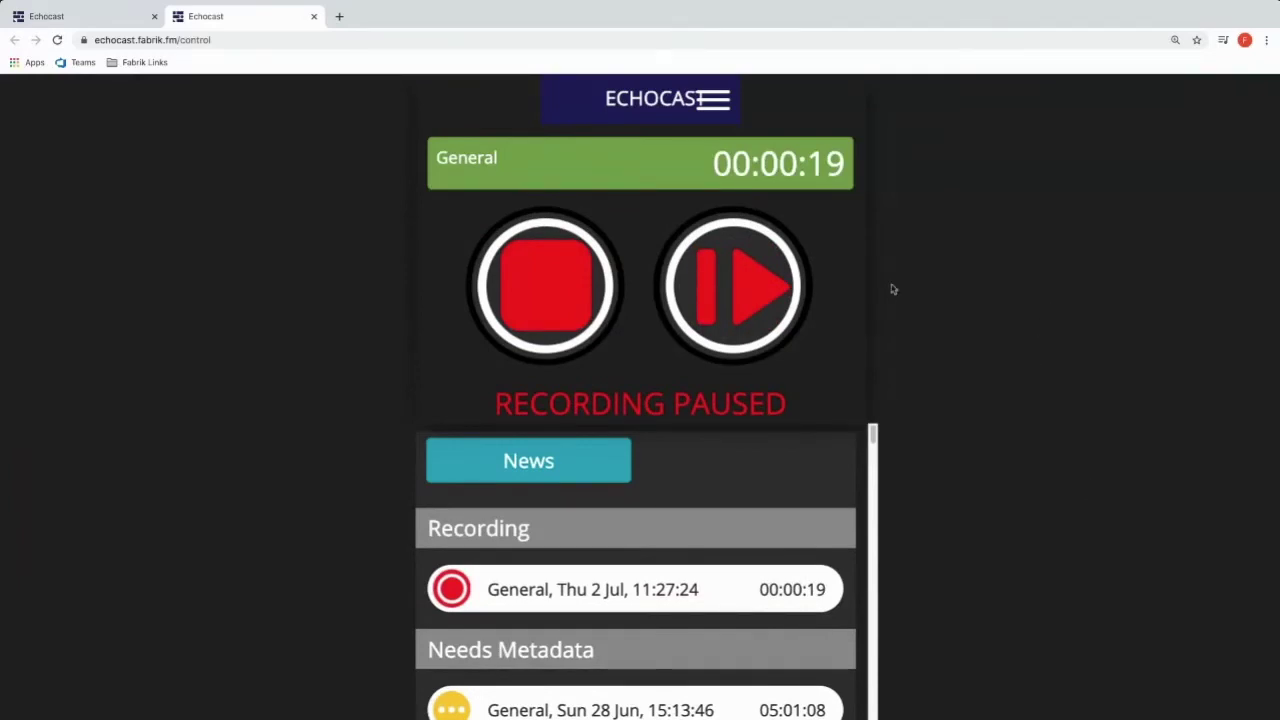
{"action": "left_click", "coordinate": [738, 306]}
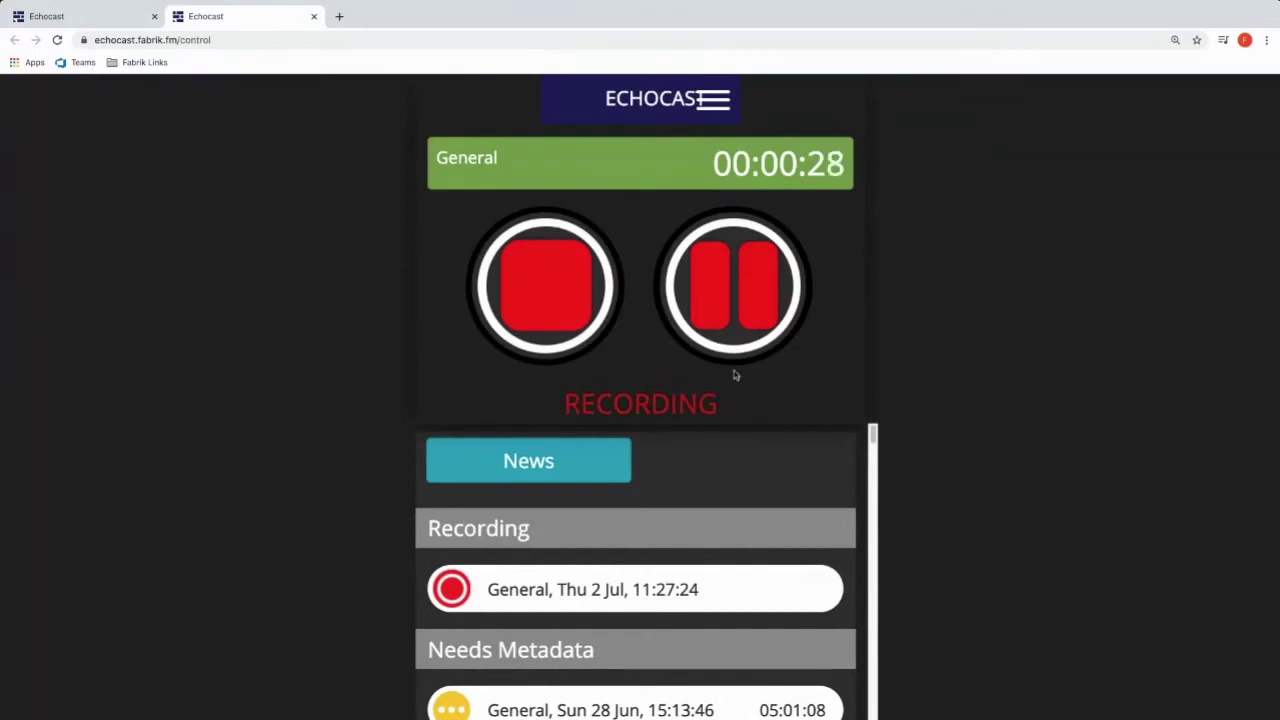
{"action": "left_click", "coordinate": [540, 266]}
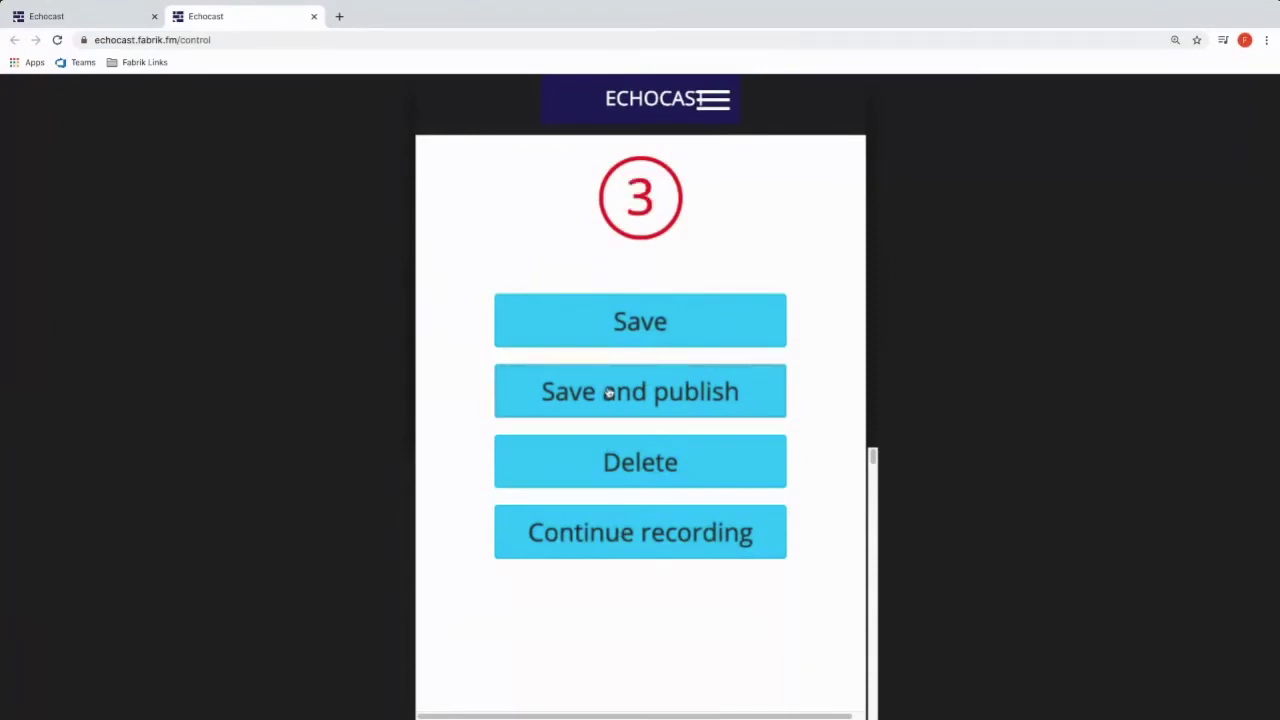
{"action": "left_click", "coordinate": [608, 393]}
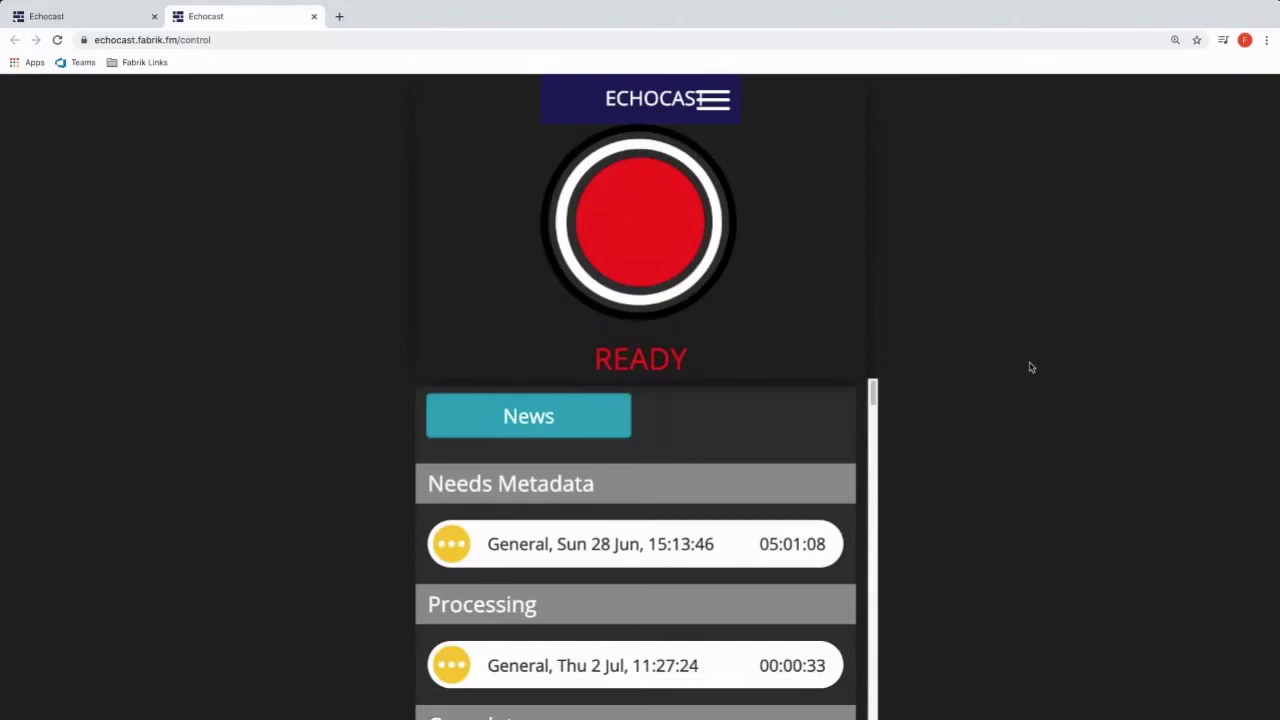
- Check the status of the new General recording in the recordings list of the control page
{"action": "scroll", "coordinate": [634, 622], "scroll_direction": "down", "scroll_amount": 1}
{"action": "scroll", "coordinate": [634, 622], "scroll_direction": "down", "scroll_amount": 2}
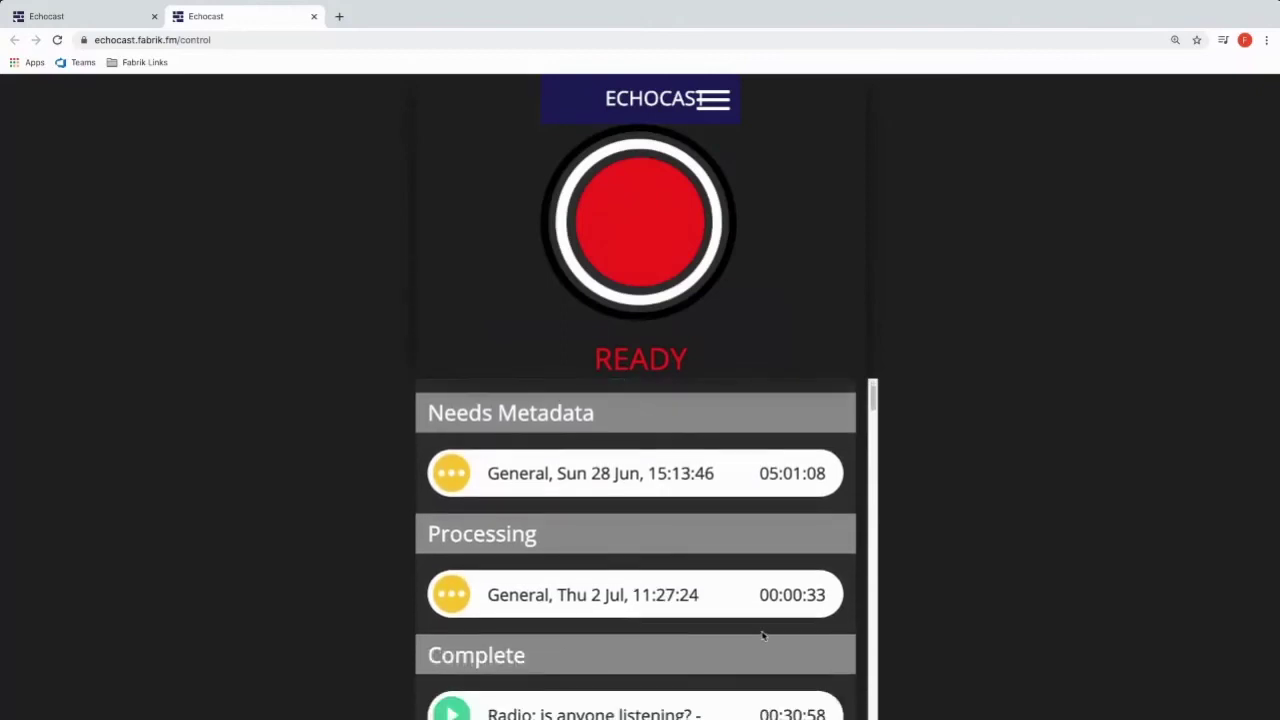
{"action": "scroll", "coordinate": [712, 692], "scroll_direction": "down", "scroll_amount": 2}
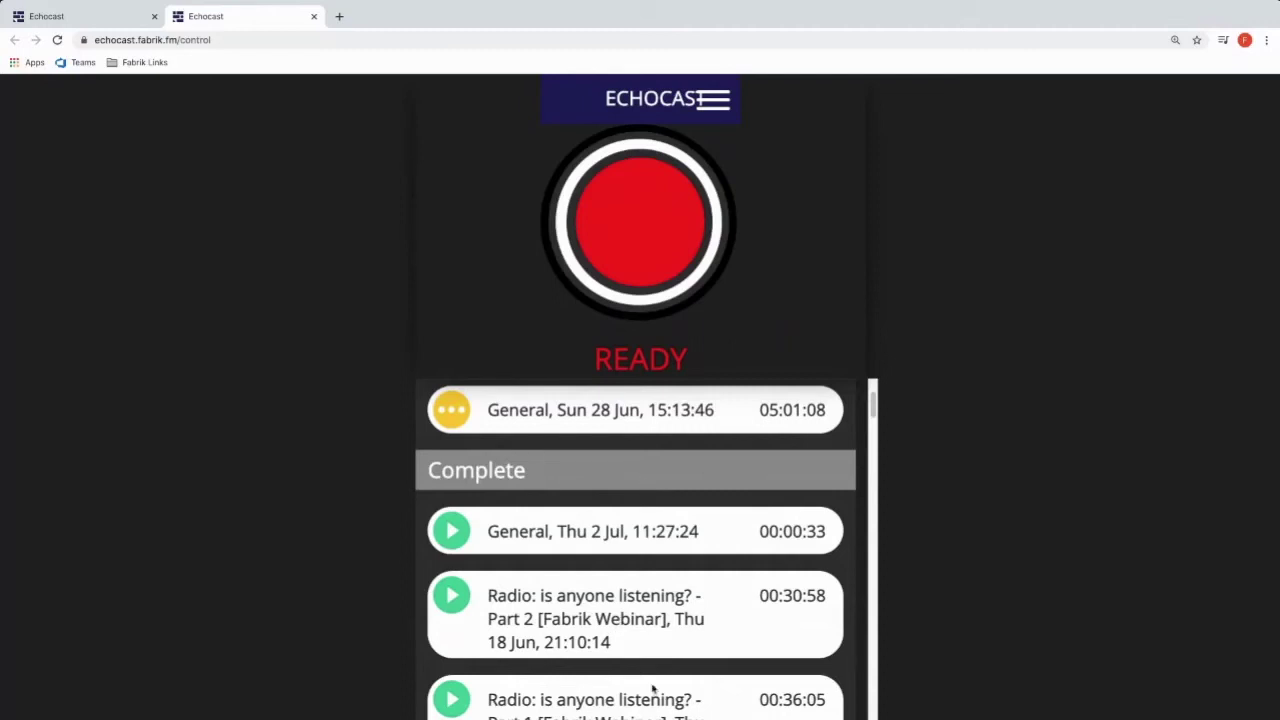
{"action": "scroll", "coordinate": [638, 516], "scroll_direction": "down", "scroll_amount": 1}
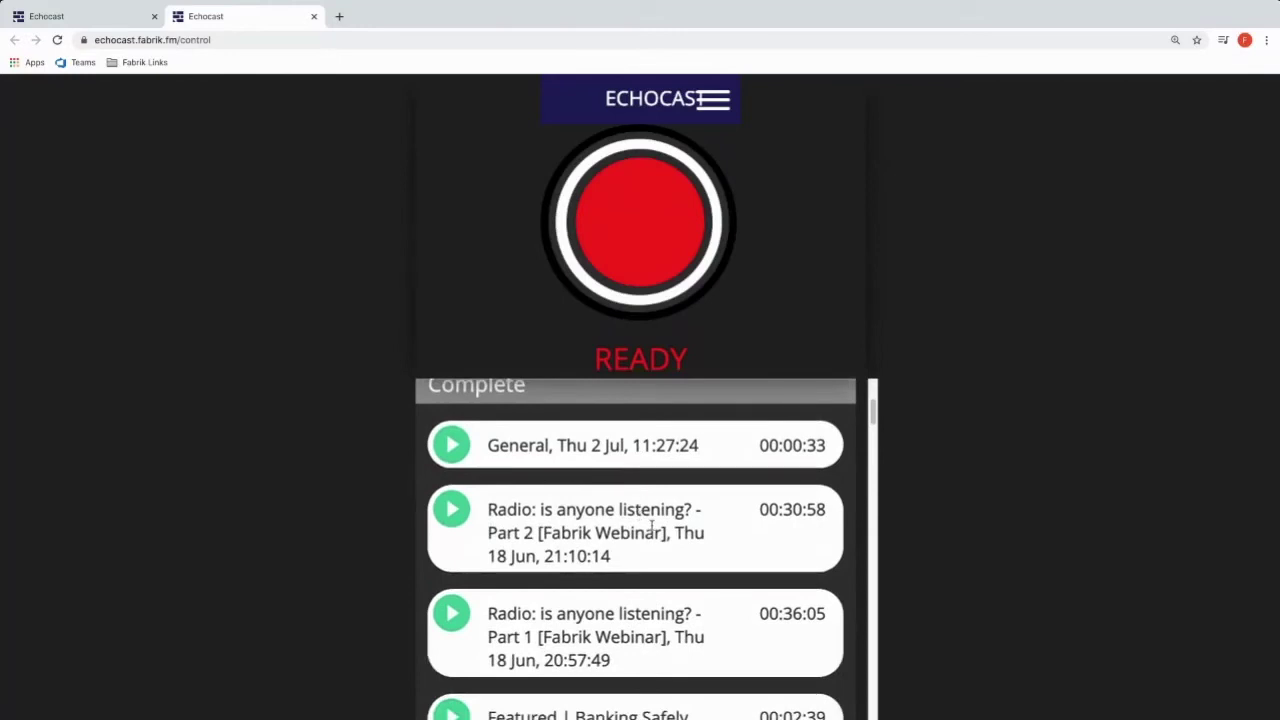
- Return to the dashboard and open the Categories page
{"action": "left_click", "coordinate": [48, 16]}
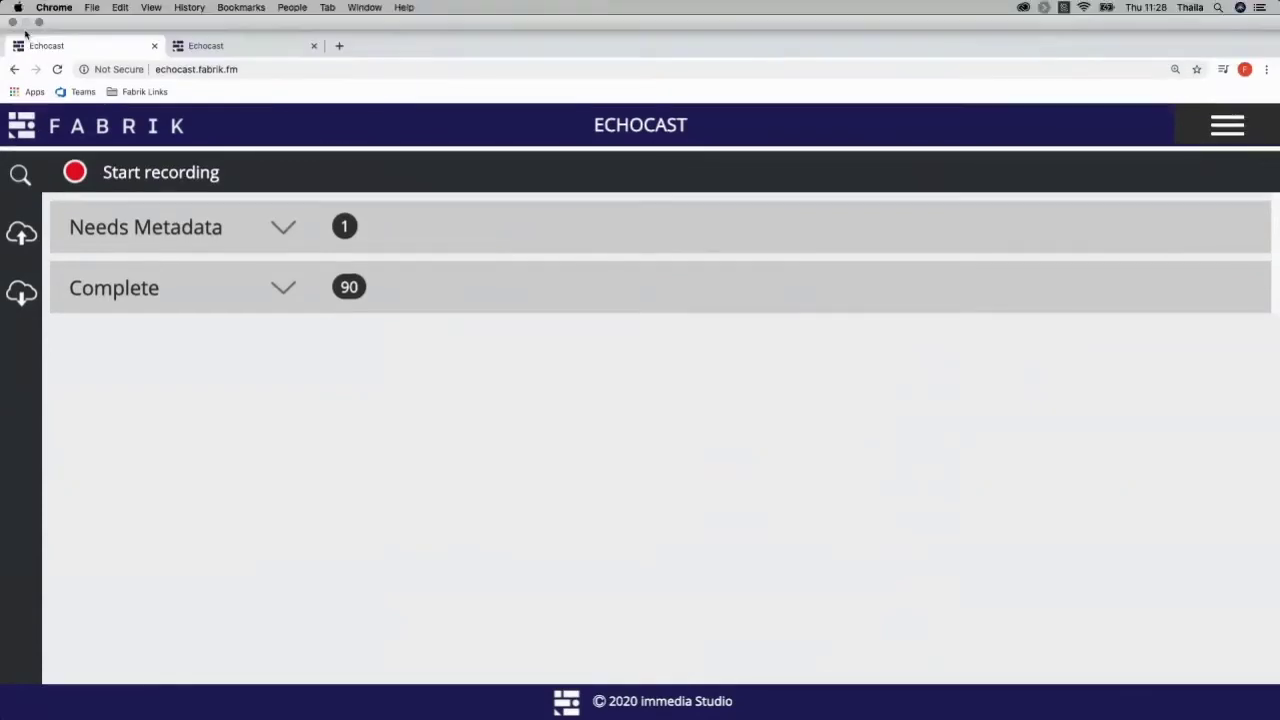
{"action": "left_click", "coordinate": [1225, 99]}
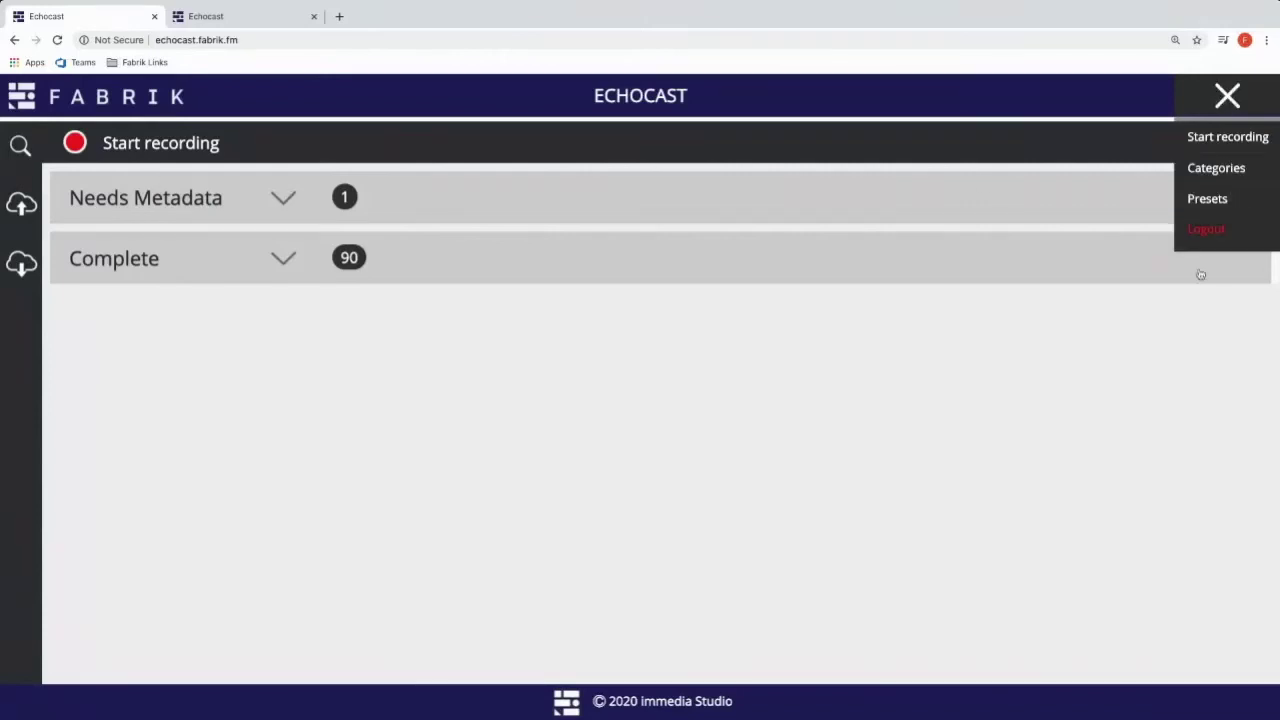
{"action": "left_click", "coordinate": [1216, 170]}
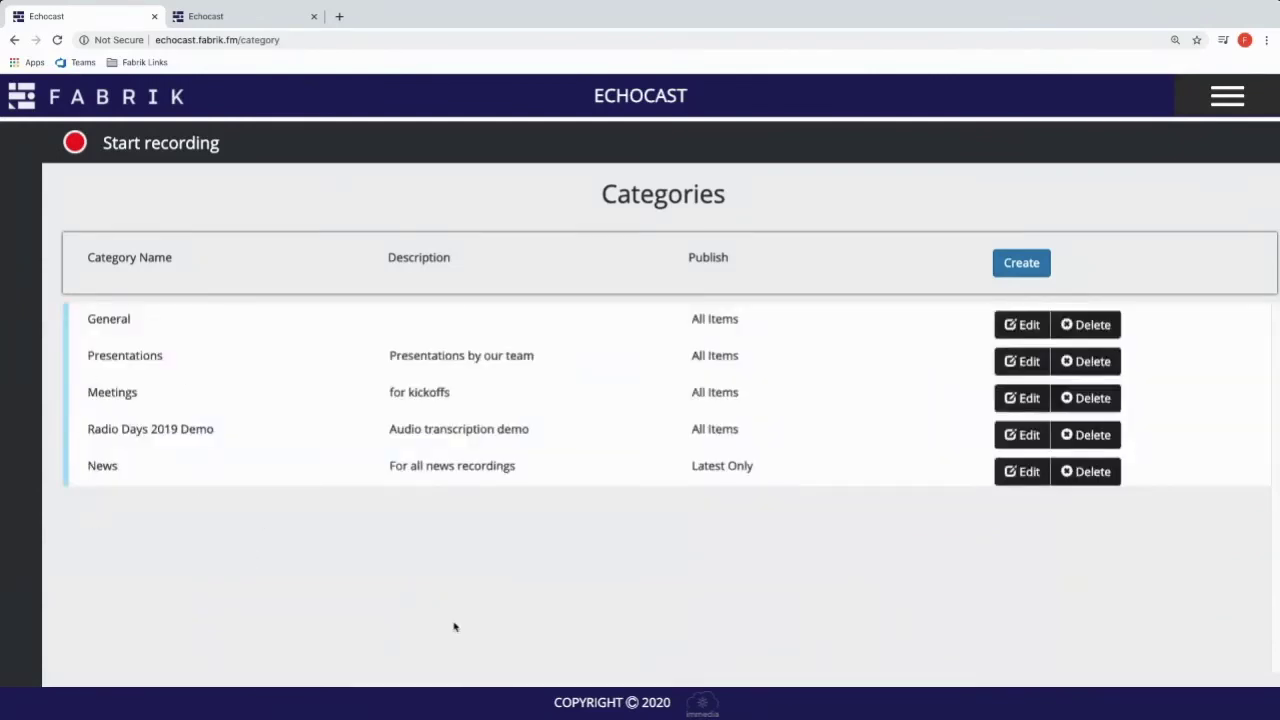
- Draft a new category titled "Best of 2020" with the description "Cool stuff in 2020", and close the form without saving
{"action": "left_click", "coordinate": [1020, 262]}
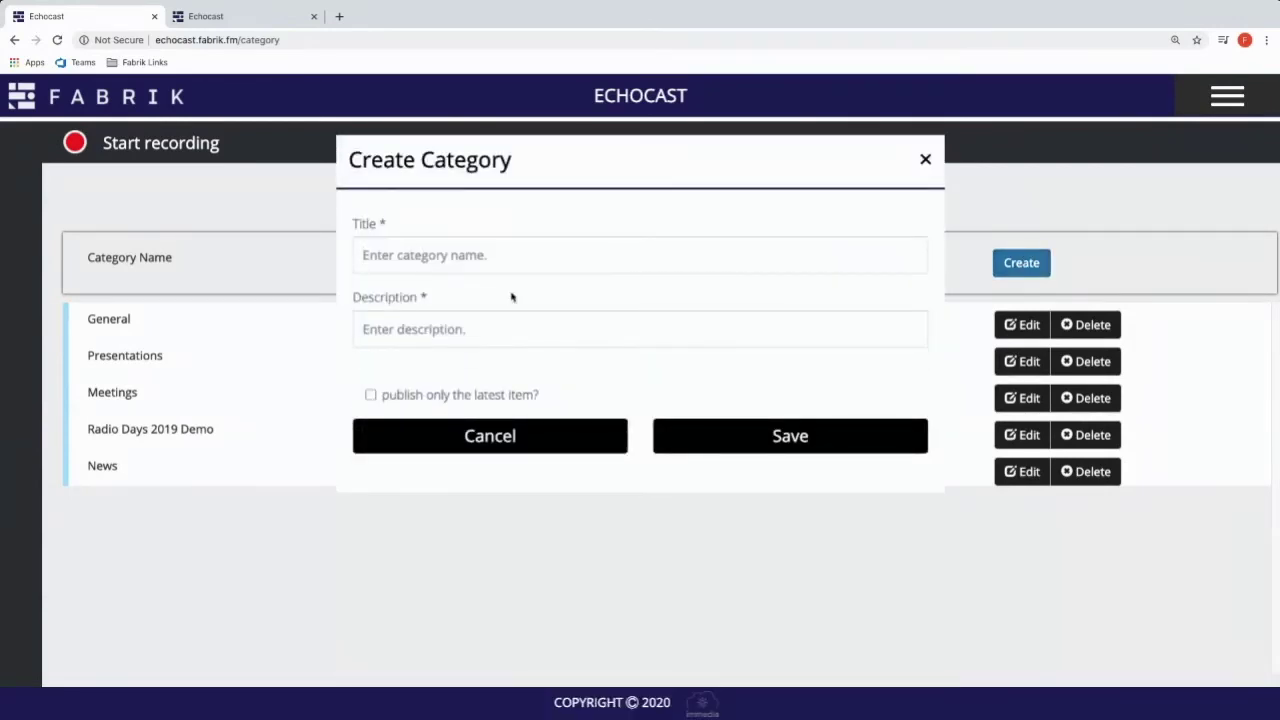
{"action": "type", "text": "Best of 2020"}
{"action": "left_click", "coordinate": [406, 330]}
{"action": "type", "text": "Cool stuff in 2020"}
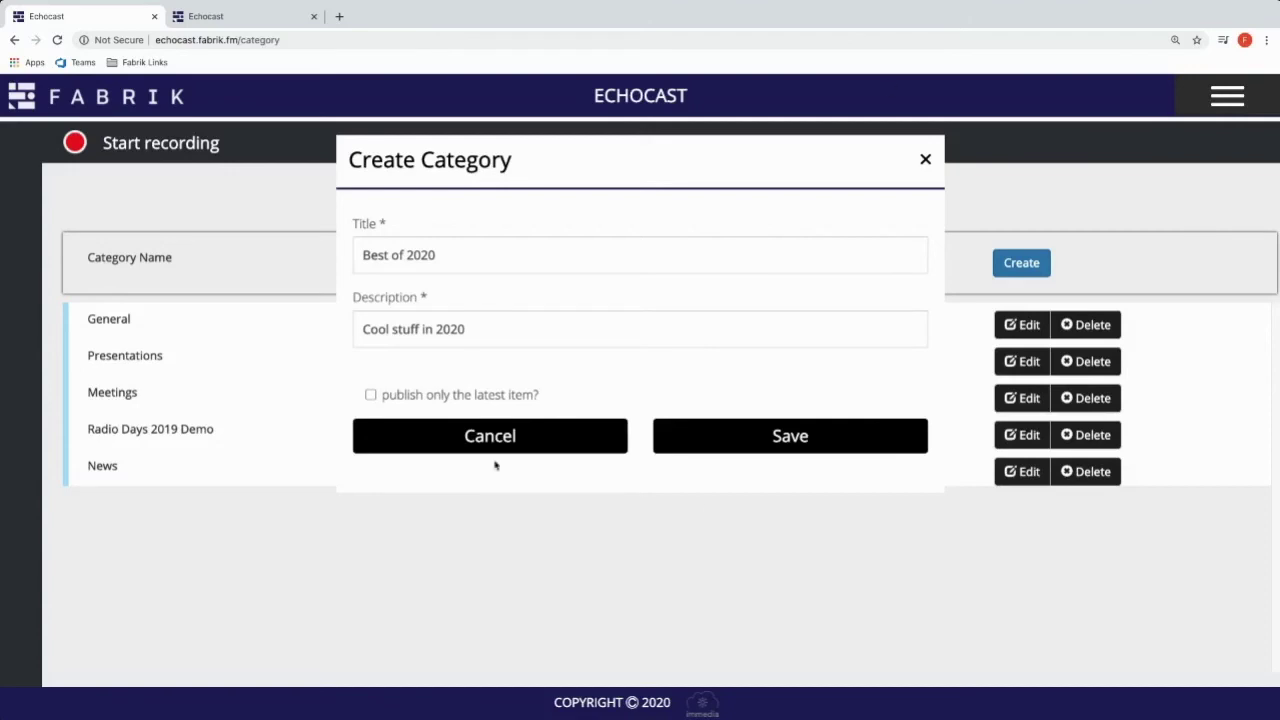
{"action": "left_click", "coordinate": [925, 160]}
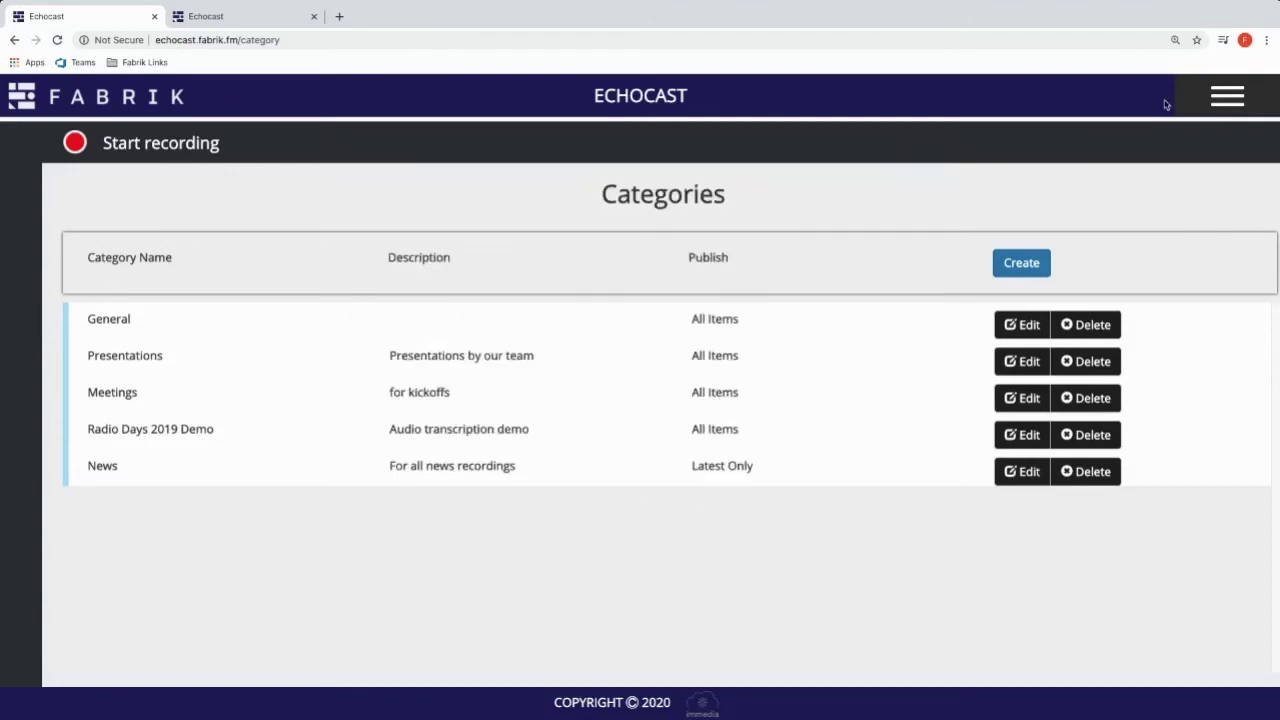
- Open the Presets page to review the available recording presets
{"action": "left_click", "coordinate": [1225, 99]}
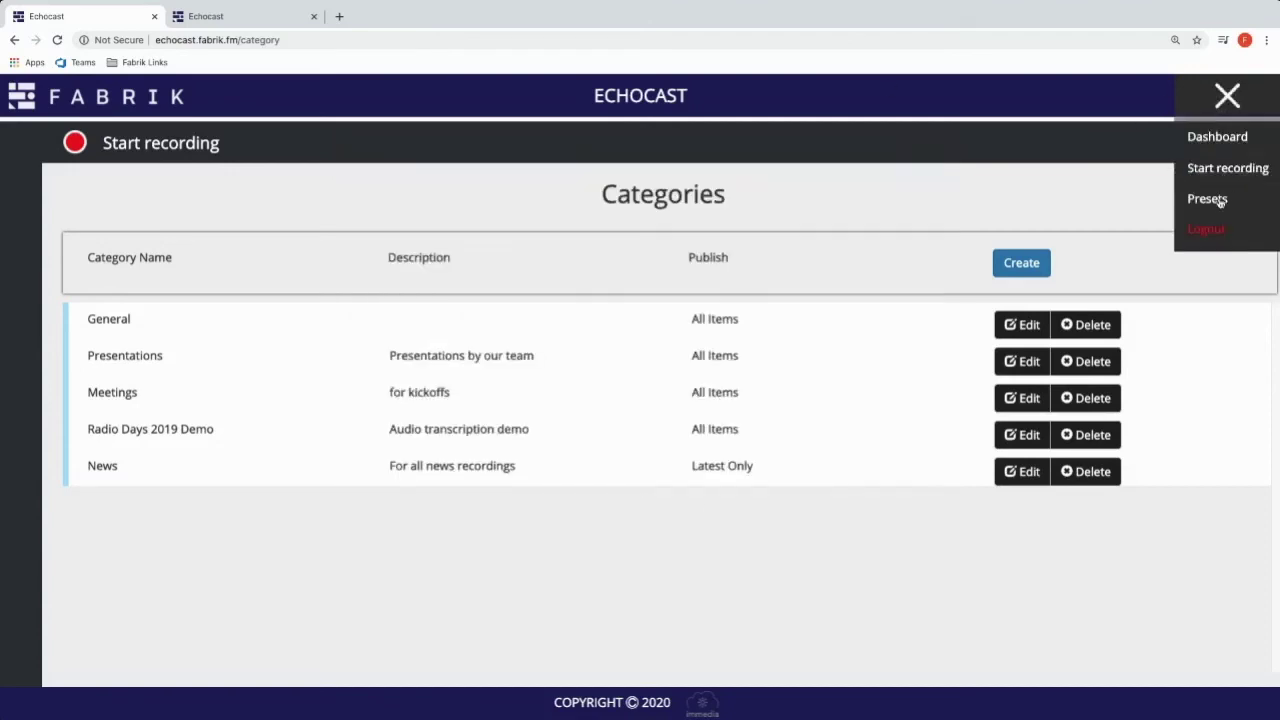
{"action": "left_click", "coordinate": [1206, 200]}
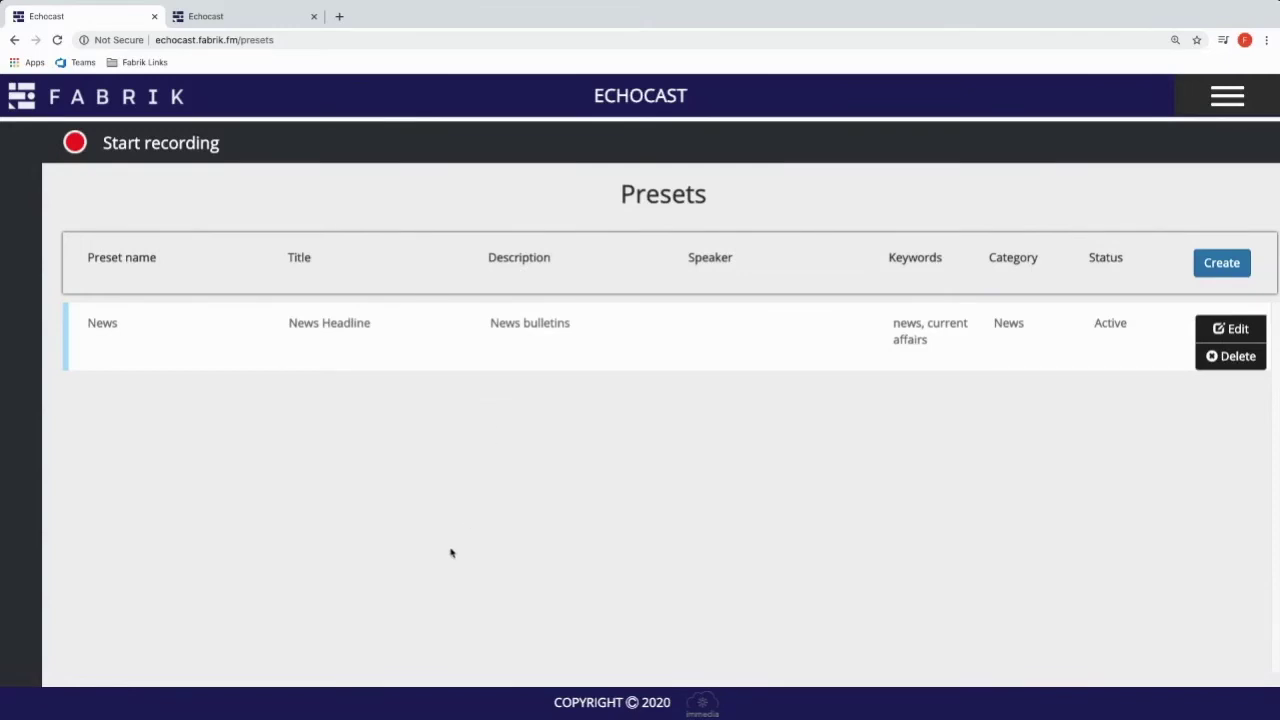
- Start a recording with the News preset on the recording control page, dismiss the alerts, and stop the recording
{"action": "left_click", "coordinate": [215, 17]}
{"action": "scroll", "coordinate": [623, 491], "scroll_direction": "up", "scroll_amount": 3}
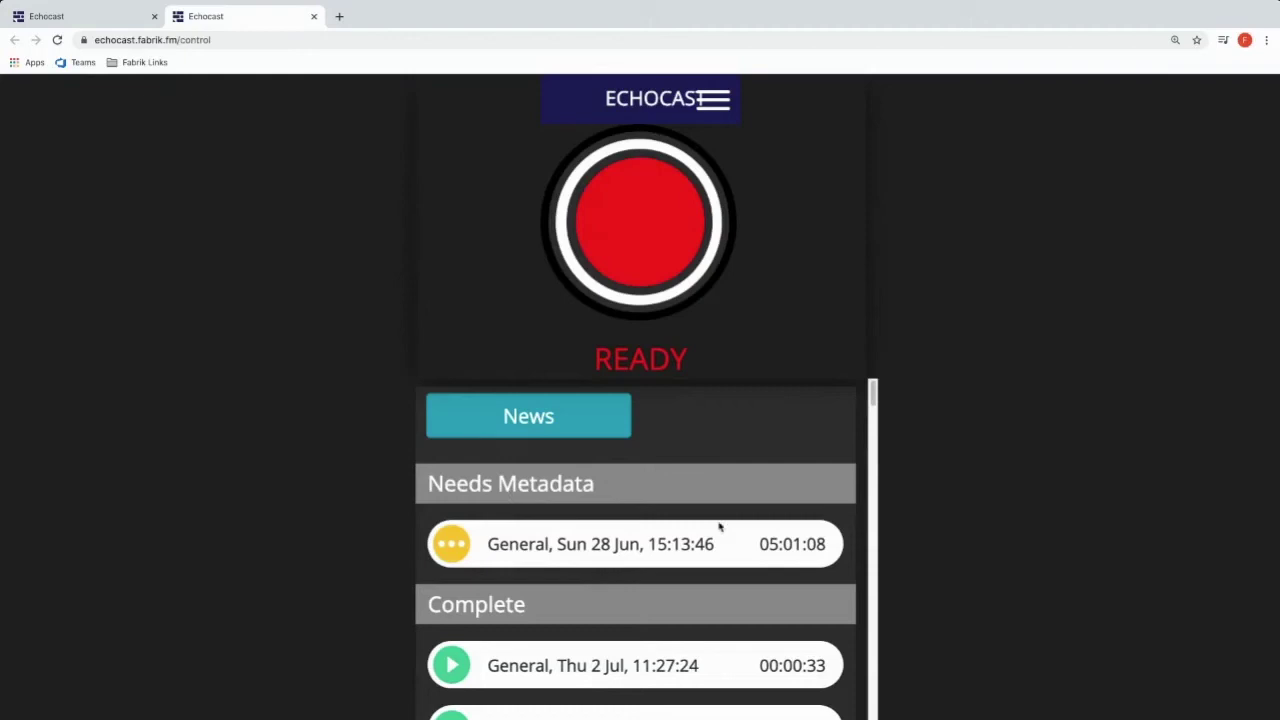
{"action": "left_click", "coordinate": [529, 416]}
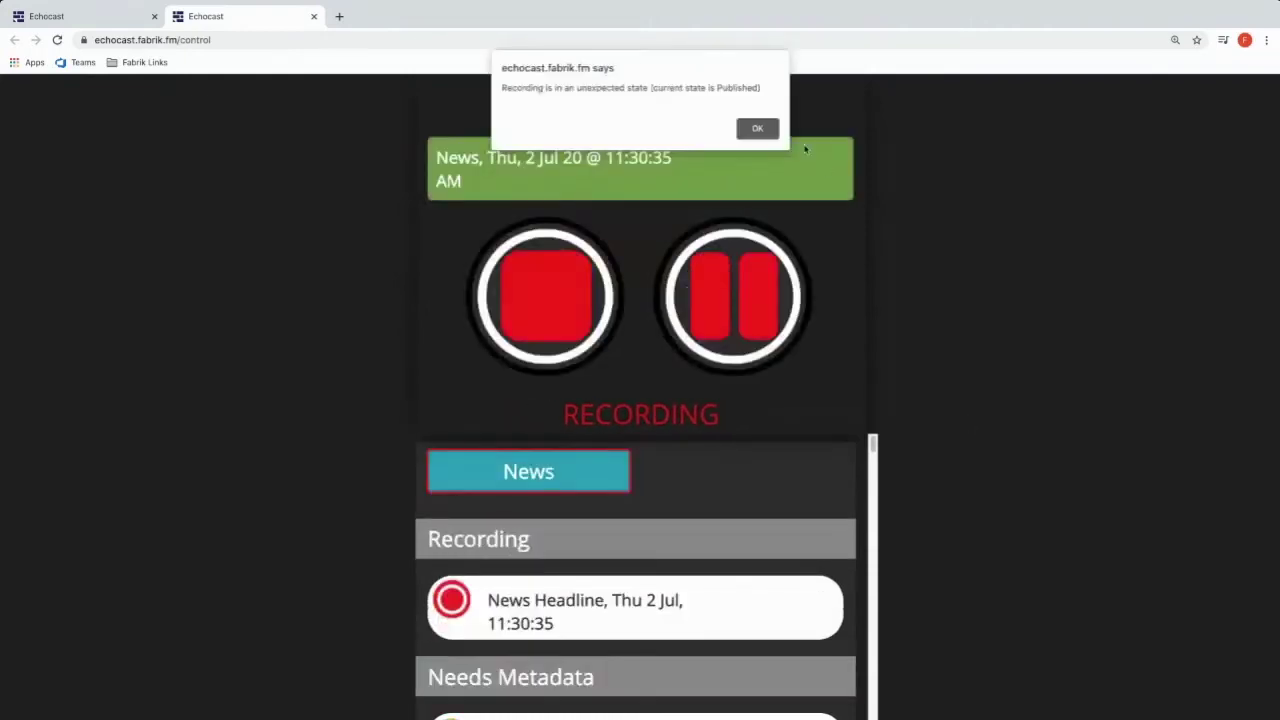
{"action": "left_click", "coordinate": [757, 130]}
{"action": "left_click", "coordinate": [757, 129]}
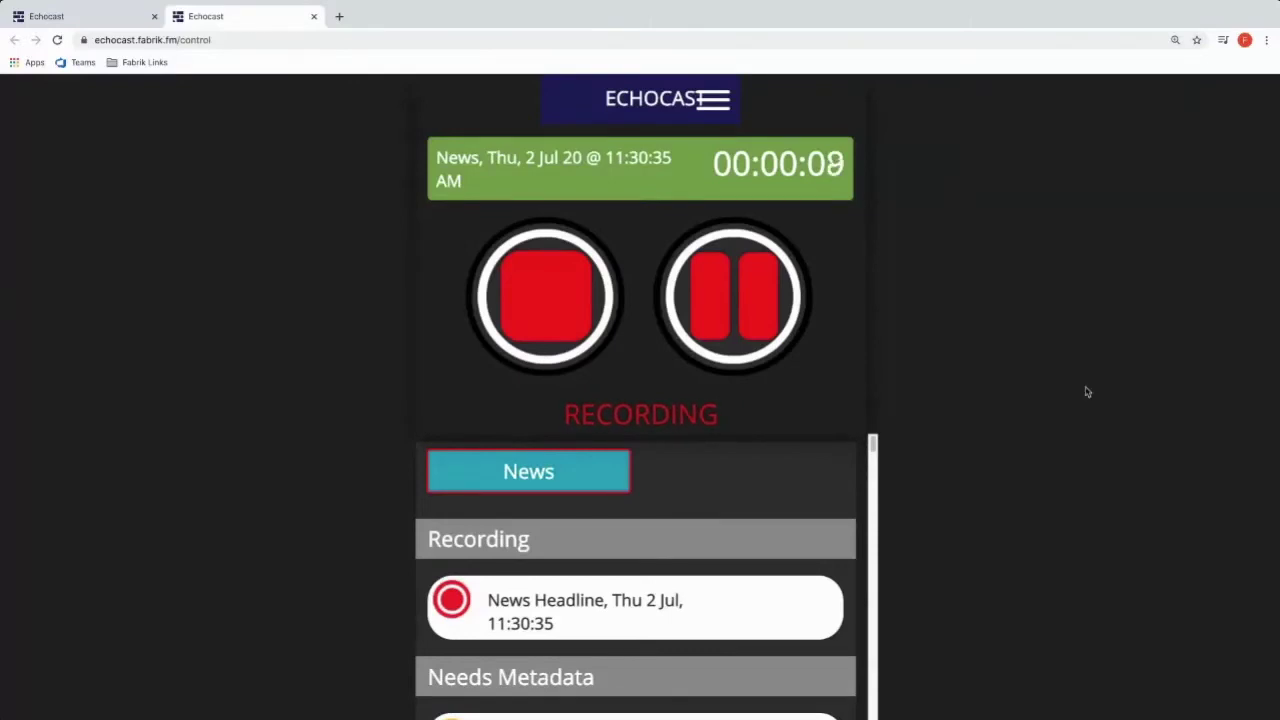
{"action": "left_click", "coordinate": [543, 283]}
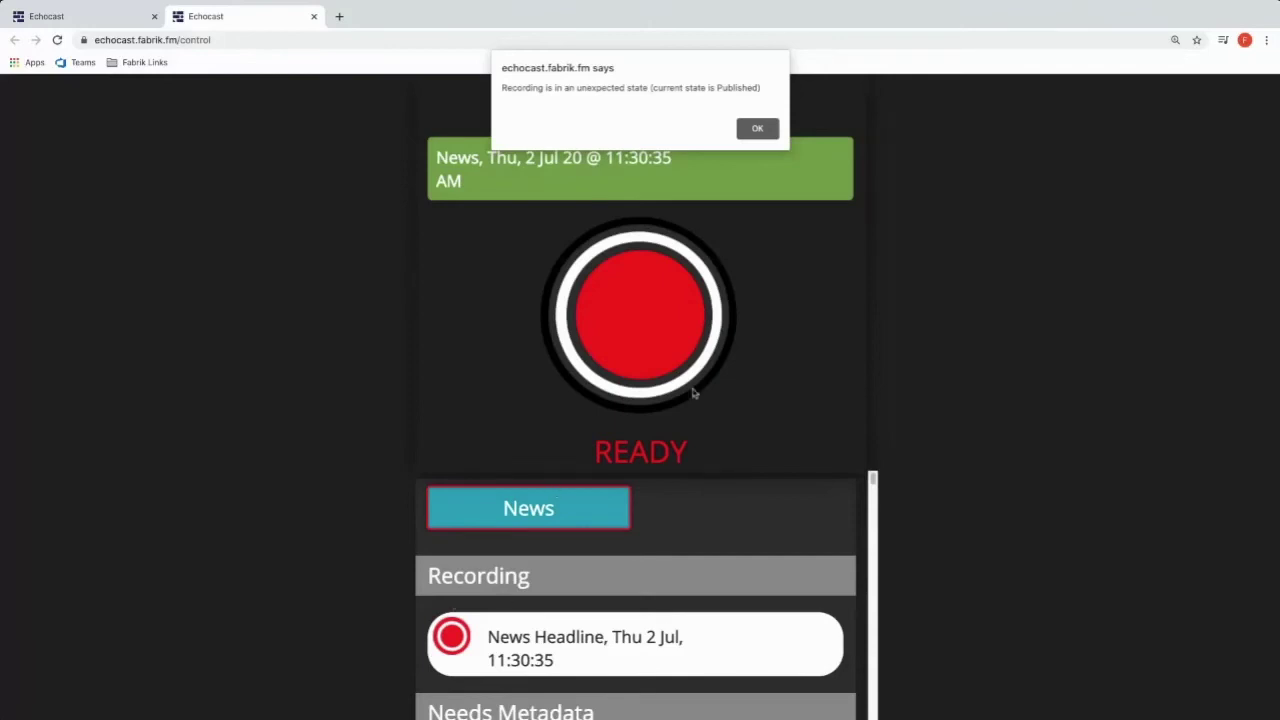
- Leave the recording control page and go back from the Presets page to the dashboard
{"action": "left_click", "coordinate": [80, 18]}
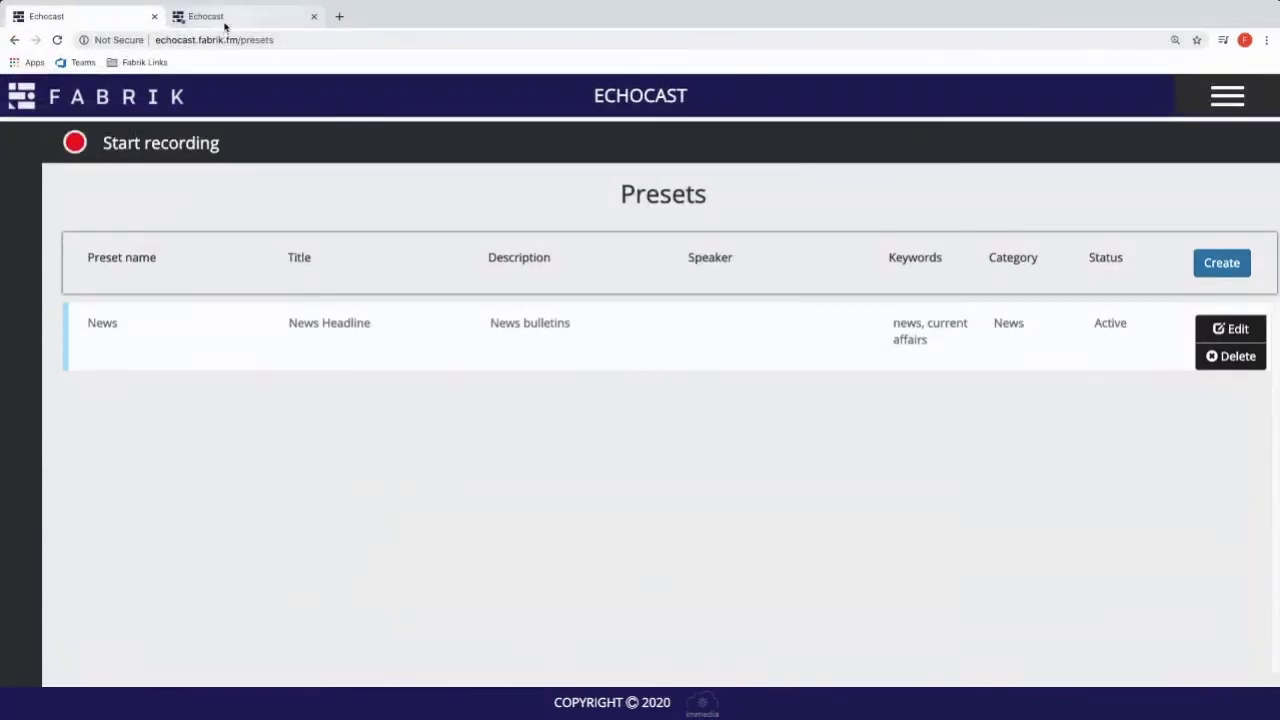
{"action": "left_click", "coordinate": [225, 25]}
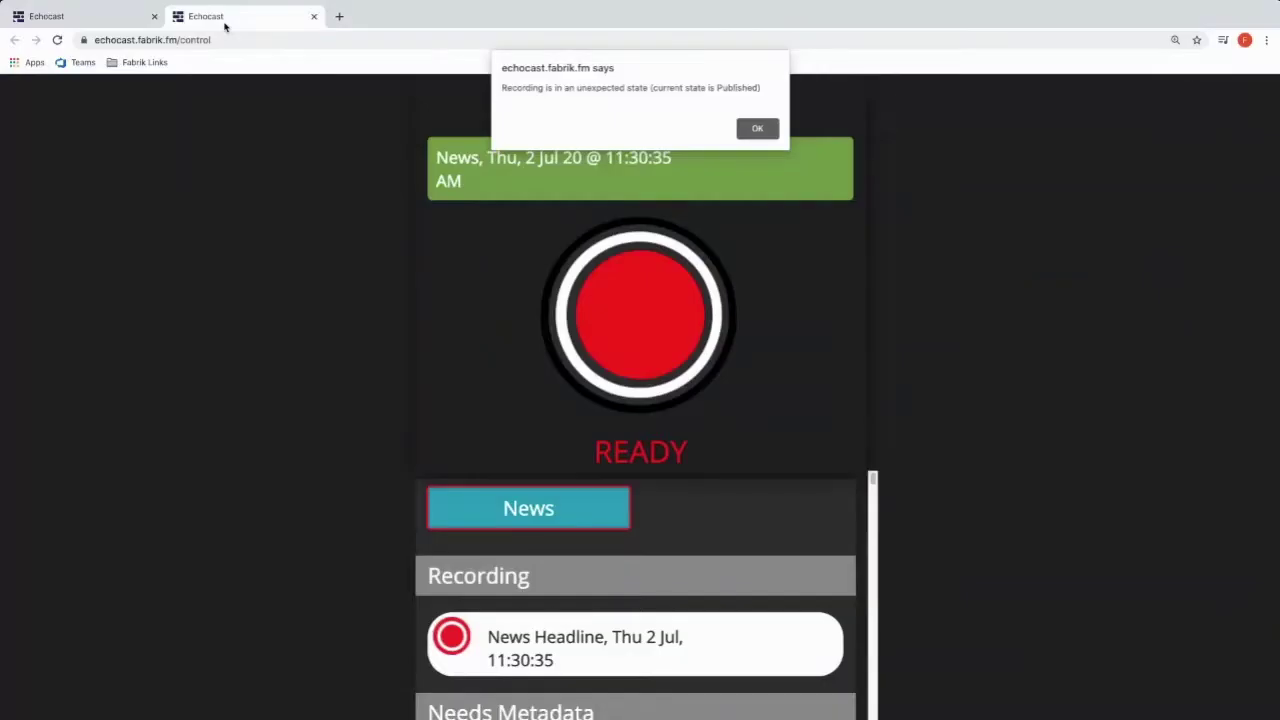
{"action": "left_click", "coordinate": [99, 20]}
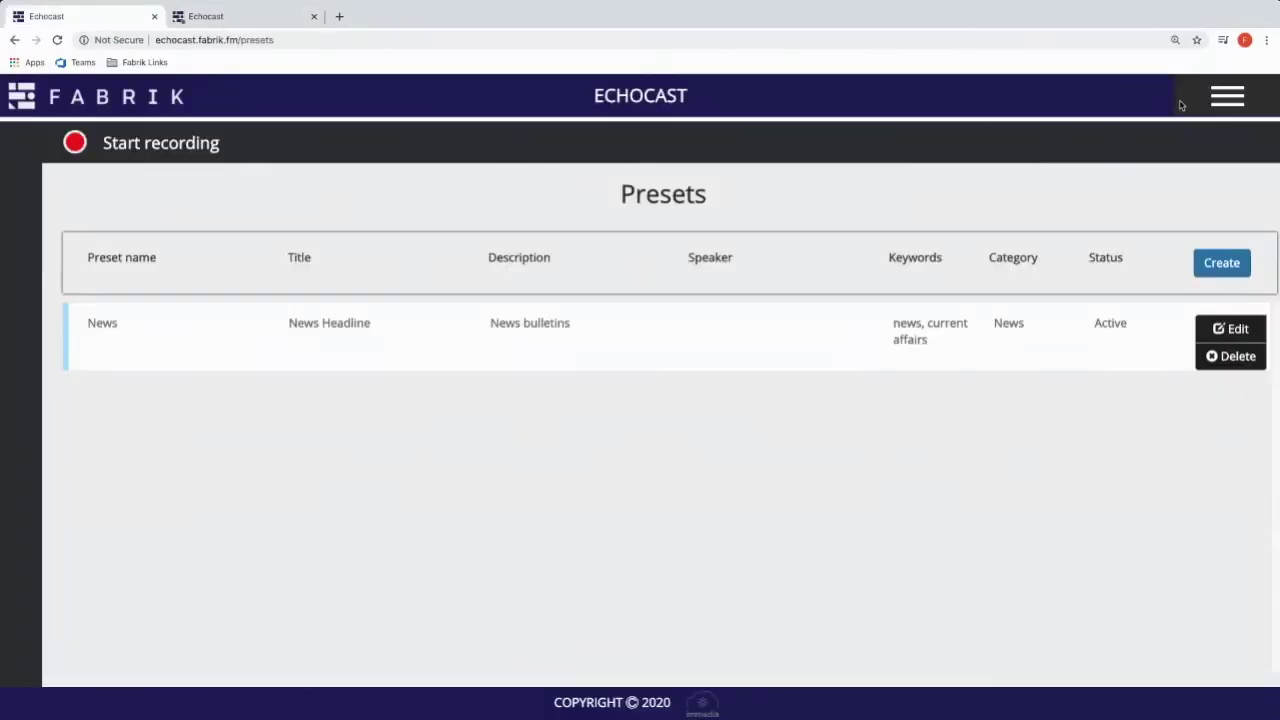
{"action": "left_click", "coordinate": [1227, 96]}
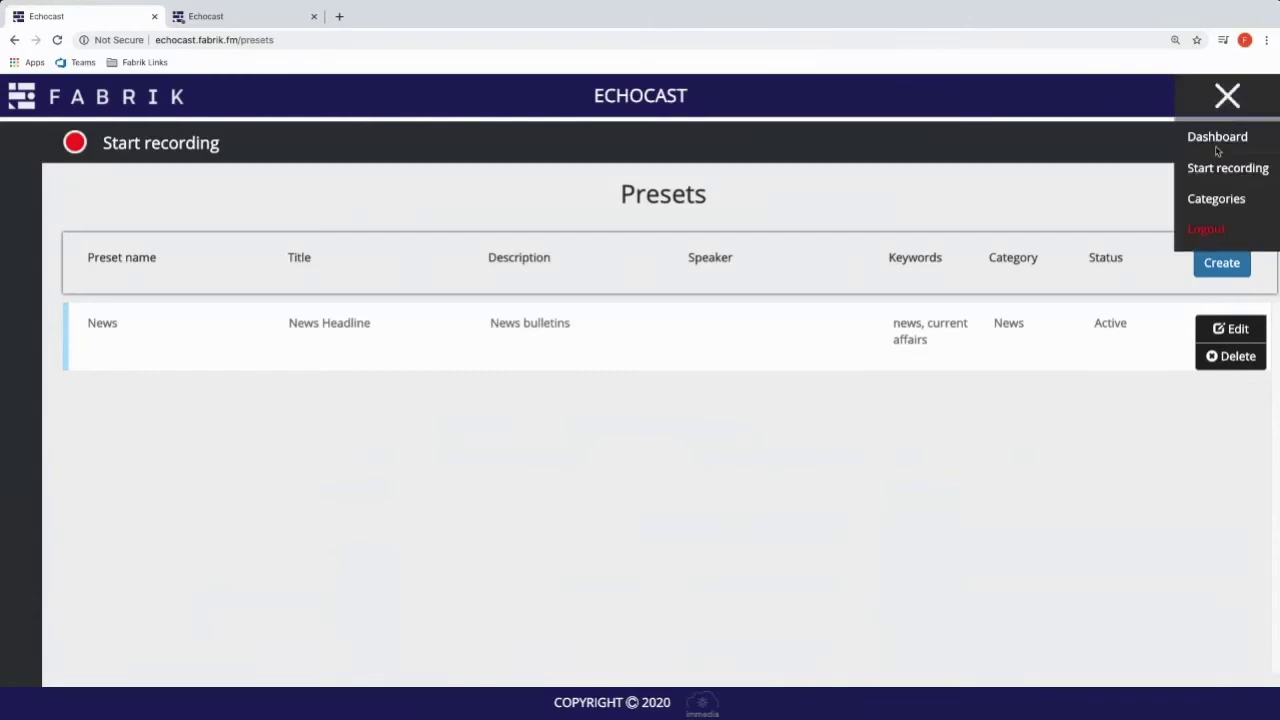
{"action": "left_click", "coordinate": [1216, 140]}
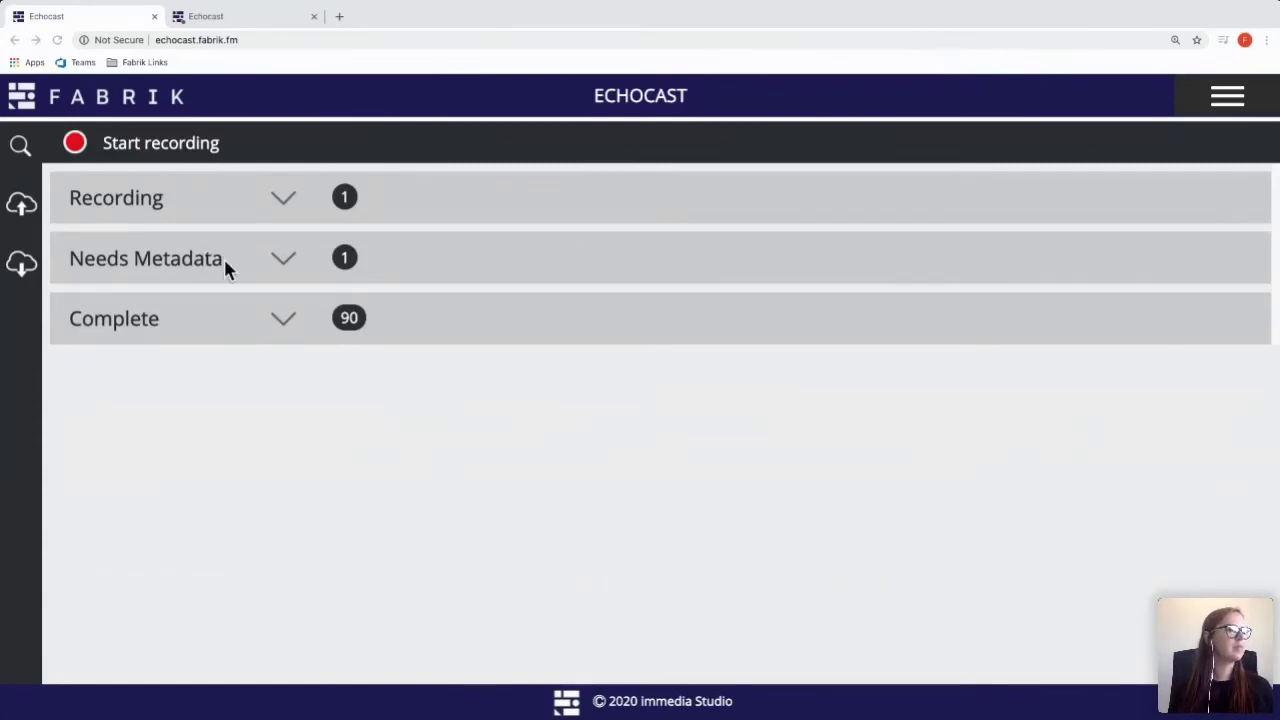
- Expand the completed recordings and review the metadata forms of General and "Radio: is anyone listening? - Part 2", closing both without updating
{"action": "left_click", "coordinate": [295, 322]}
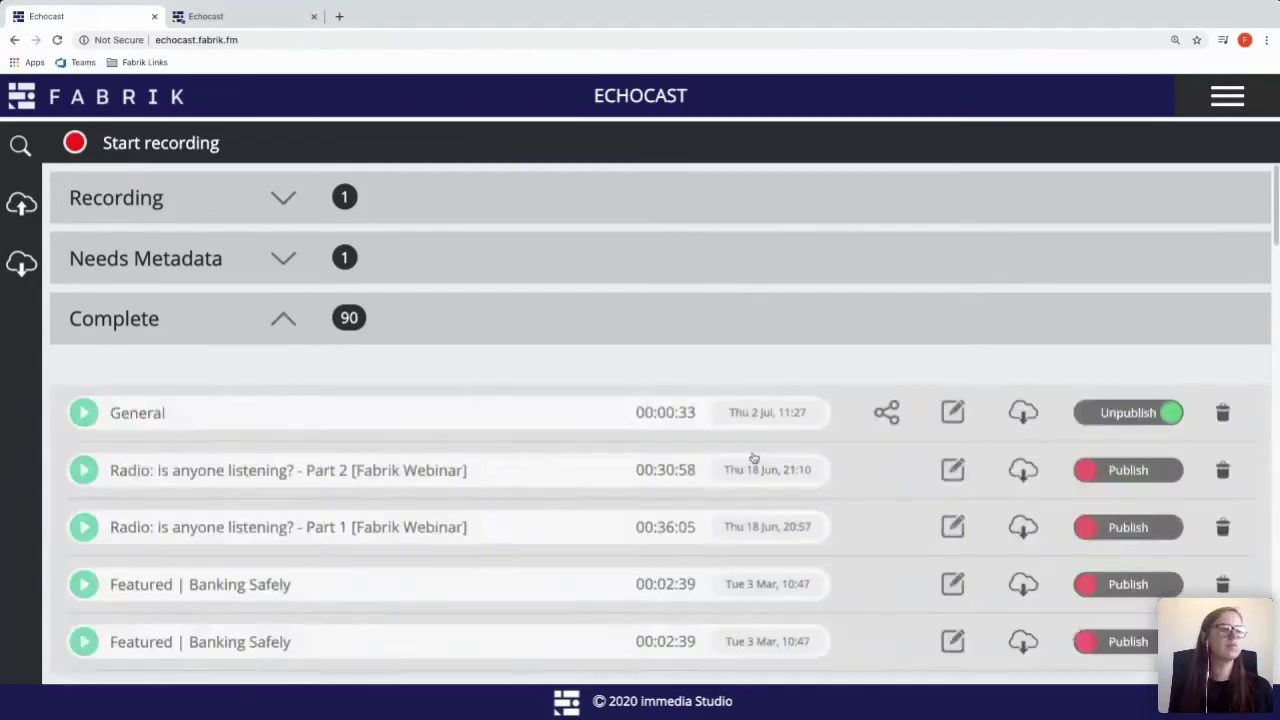
{"action": "left_click", "coordinate": [955, 372]}
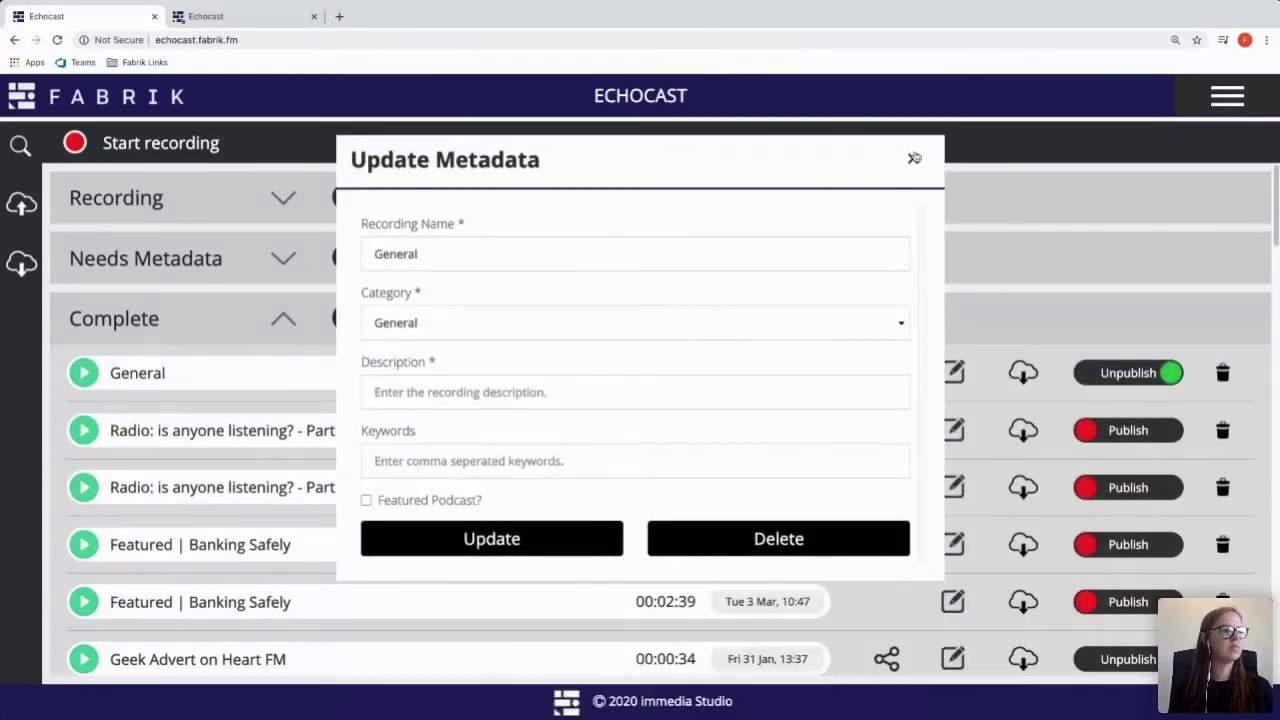
{"action": "left_click", "coordinate": [913, 158]}
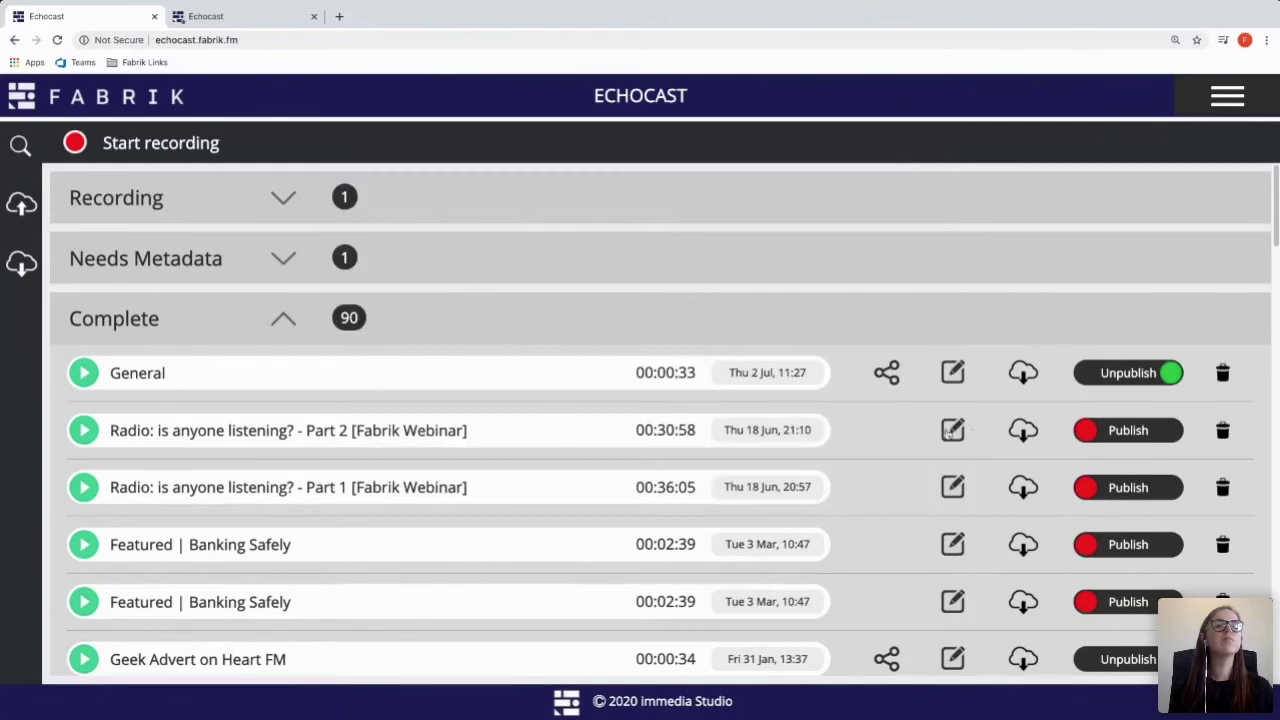
{"action": "left_click", "coordinate": [775, 424]}
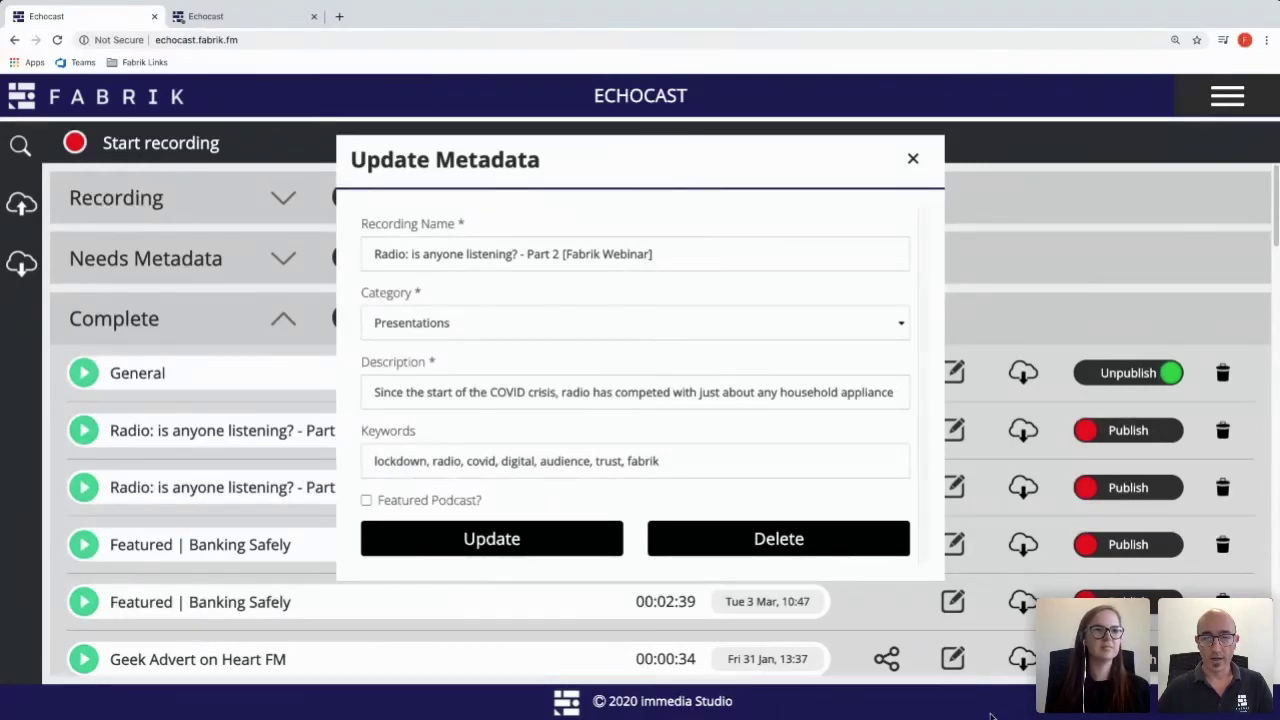
{"action": "left_click", "coordinate": [913, 161]}
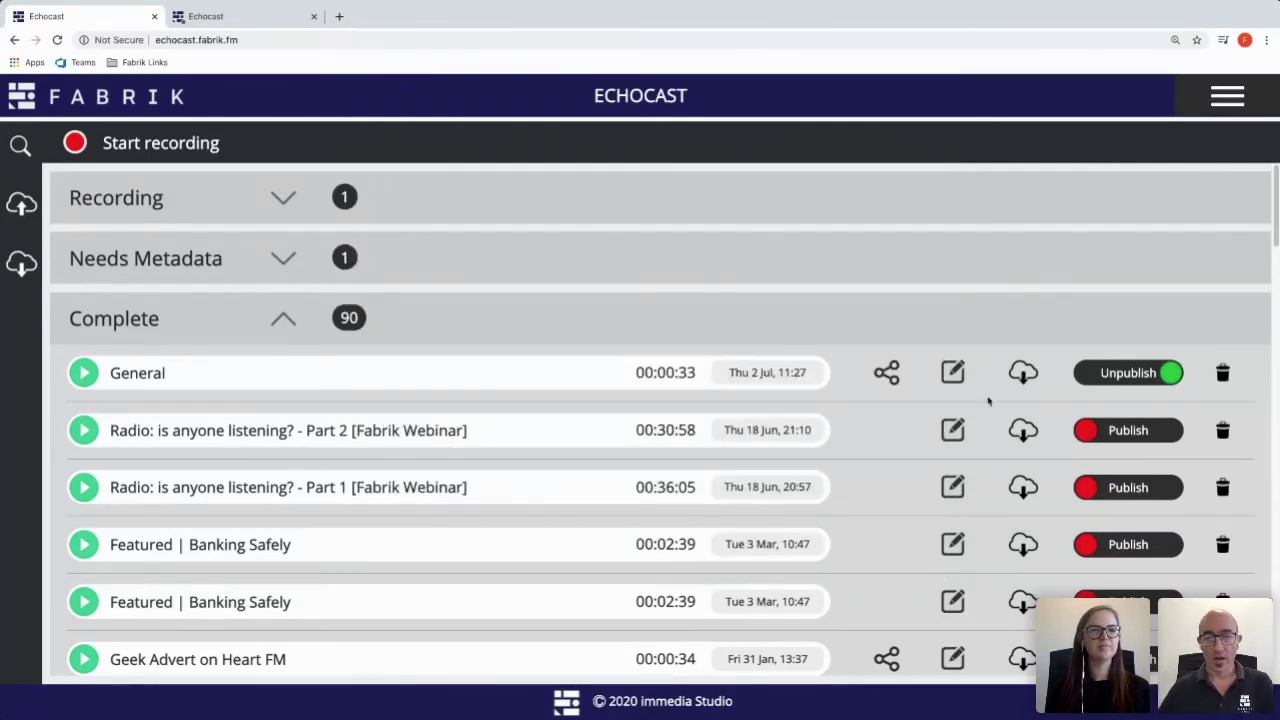
- Examine the list of completed recordings with their share, edit, download and publish options
{"action": "scroll", "coordinate": [987, 397], "scroll_direction": "down", "scroll_amount": 1}
{"action": "scroll", "coordinate": [903, 466], "scroll_direction": "down", "scroll_amount": 4}
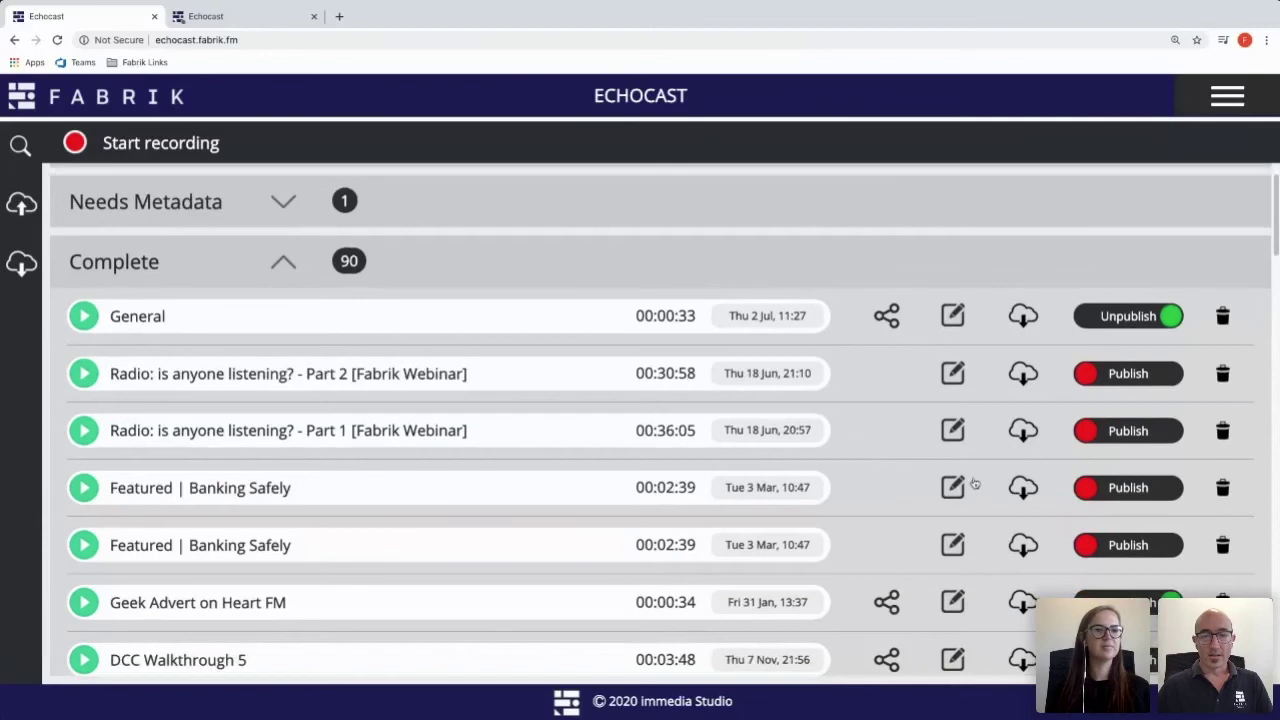
{"action": "scroll", "coordinate": [886, 420], "scroll_direction": "up", "scroll_amount": 4}
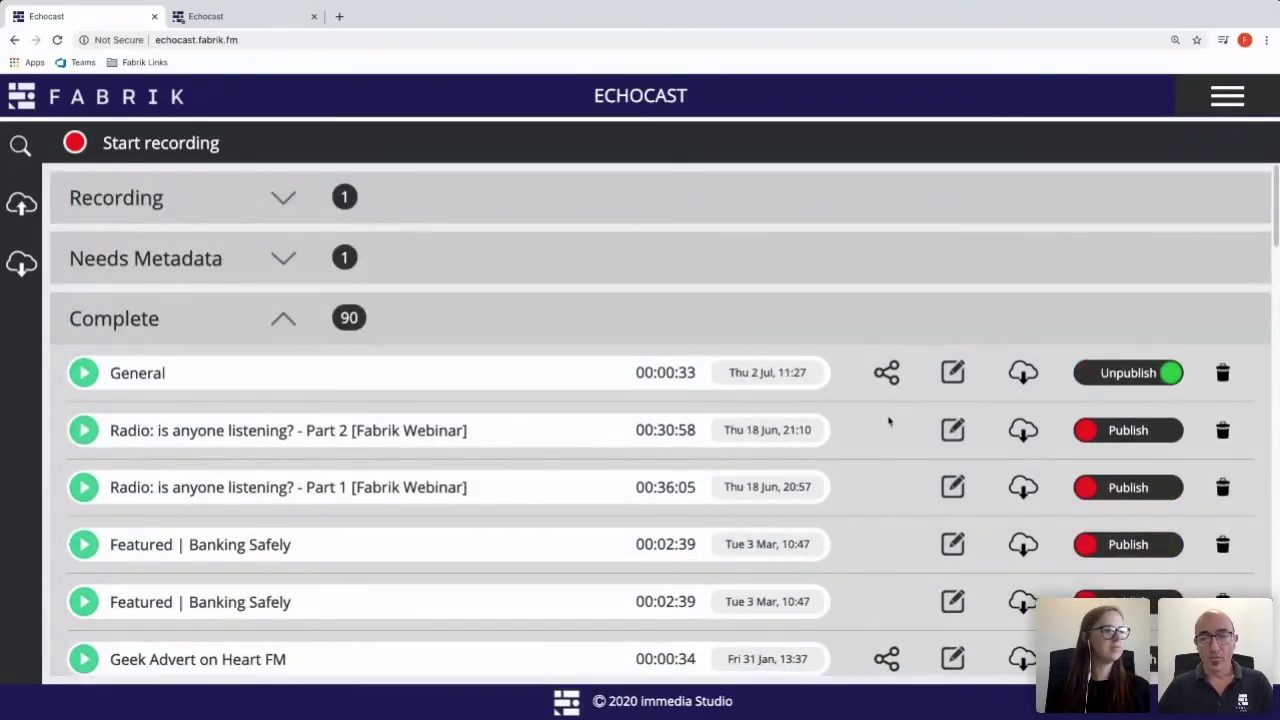
{"action": "scroll", "coordinate": [872, 495], "scroll_direction": "down", "scroll_amount": 1}
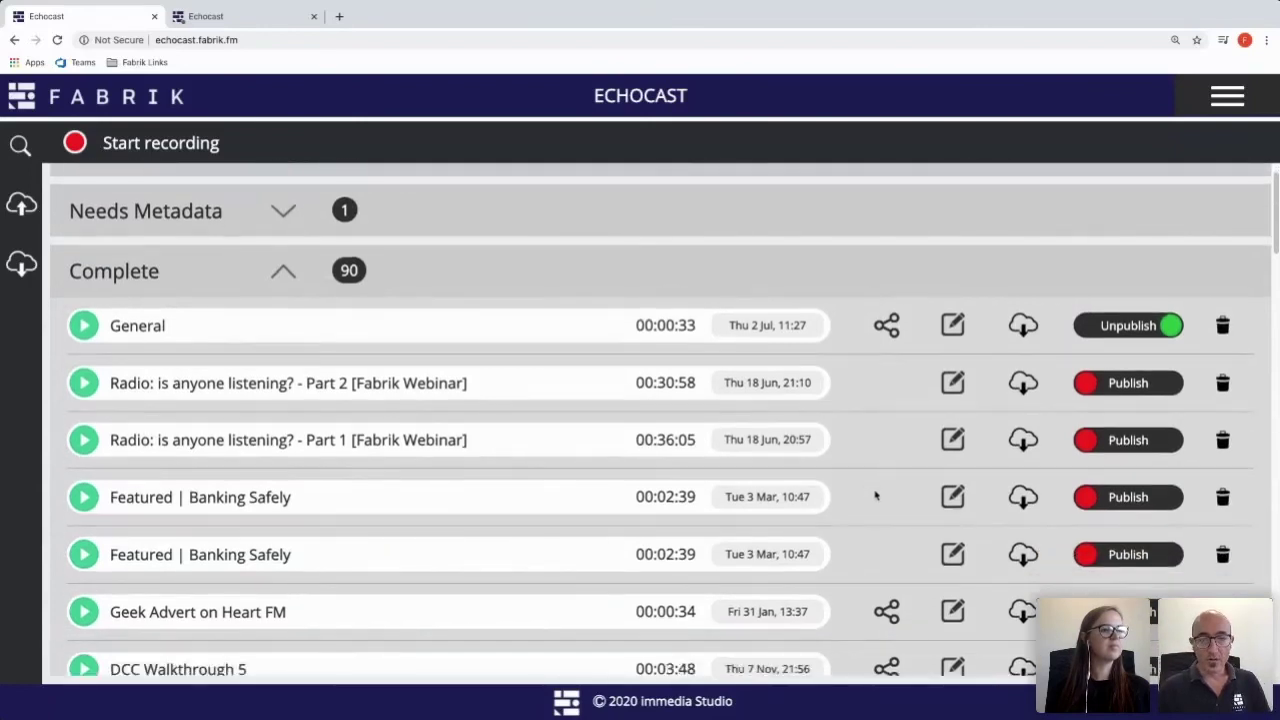
{"action": "scroll", "coordinate": [875, 495], "scroll_direction": "down", "scroll_amount": 2}
{"action": "scroll", "coordinate": [878, 493], "scroll_direction": "down", "scroll_amount": 5}
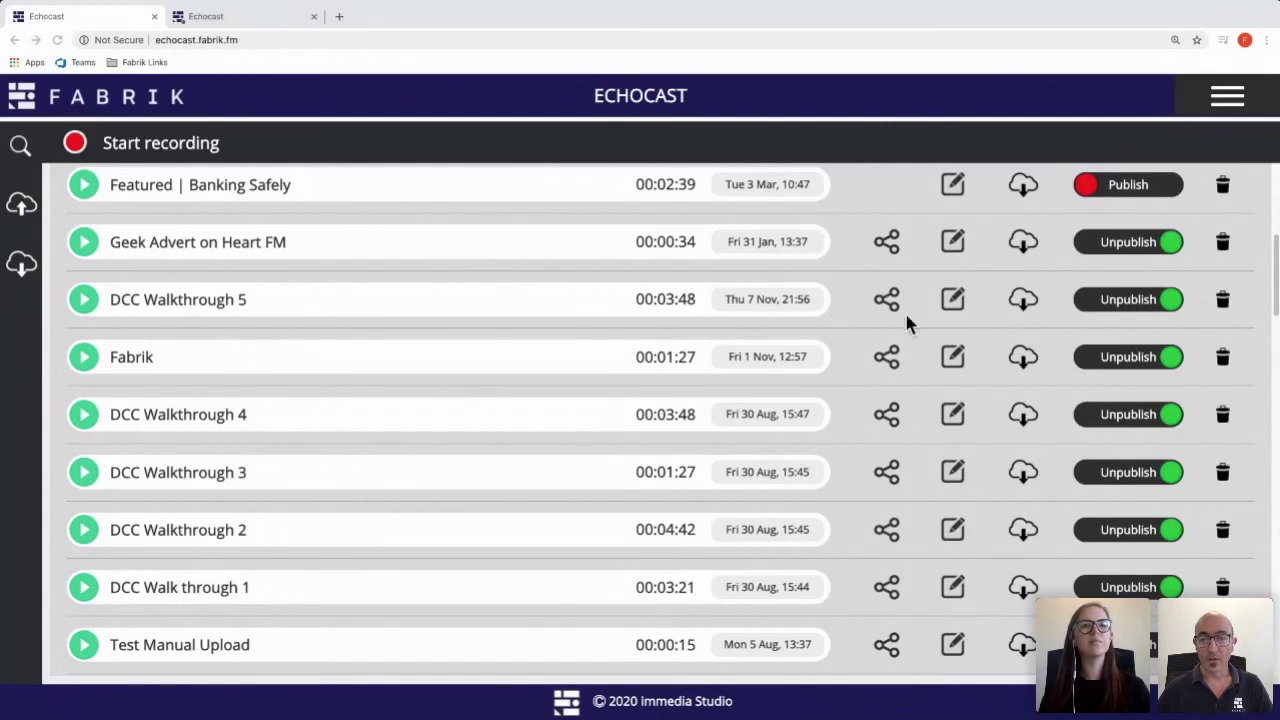
- Open the Presets page from the dashboard
{"action": "left_click", "coordinate": [1224, 98]}
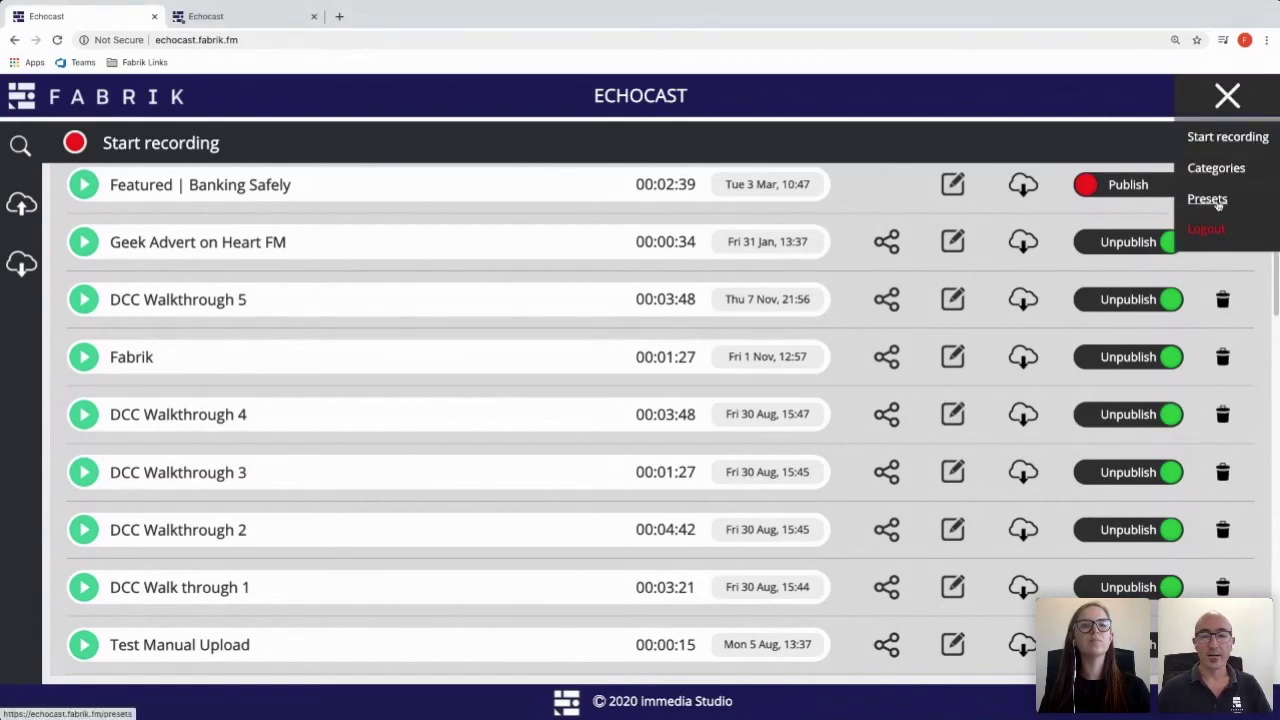
{"action": "left_click", "coordinate": [1214, 203]}
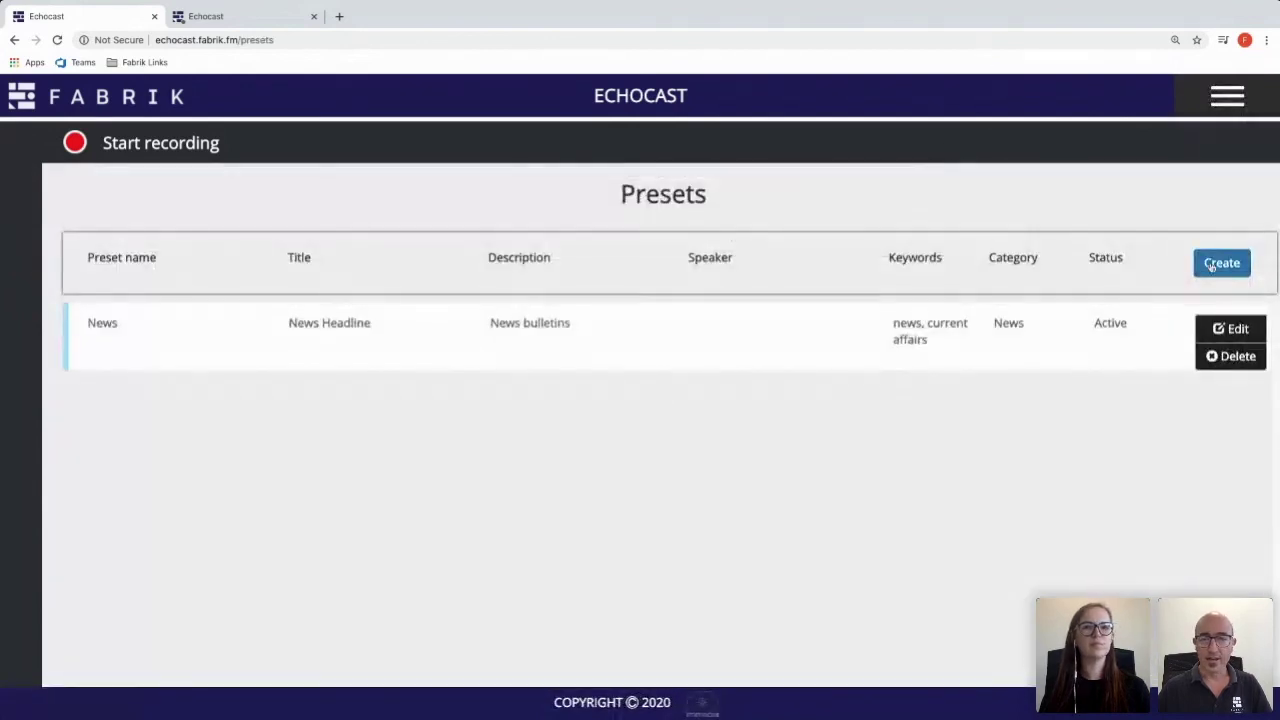
- Review the News preset's edit form, including its speaker field, and close it without saving
{"action": "left_click", "coordinate": [1237, 330]}
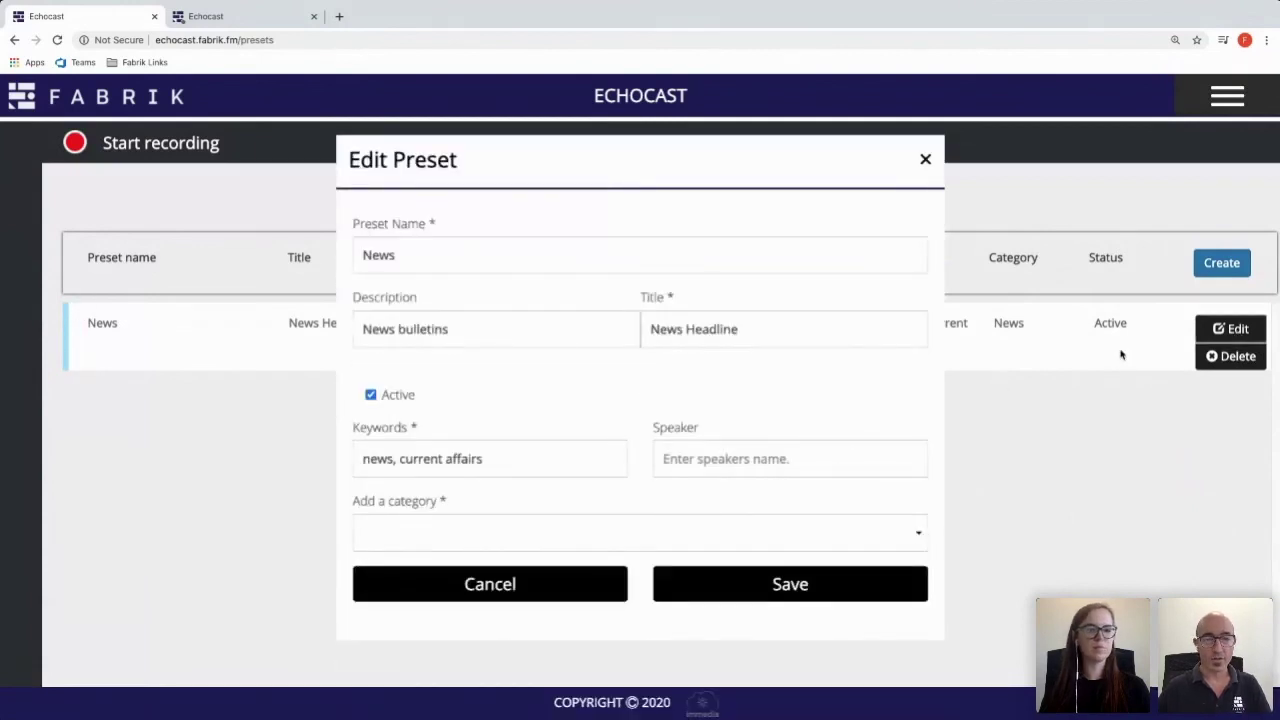
{"action": "left_click", "coordinate": [706, 457]}
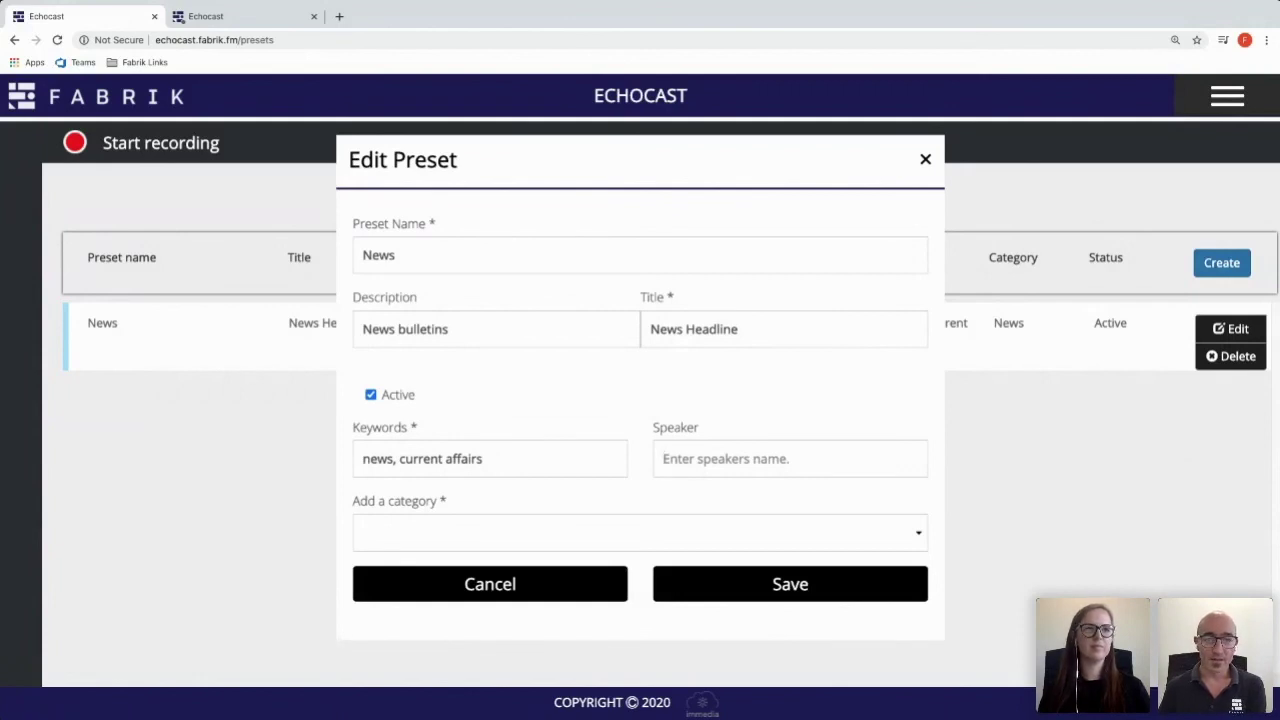
{"action": "left_click", "coordinate": [925, 159]}
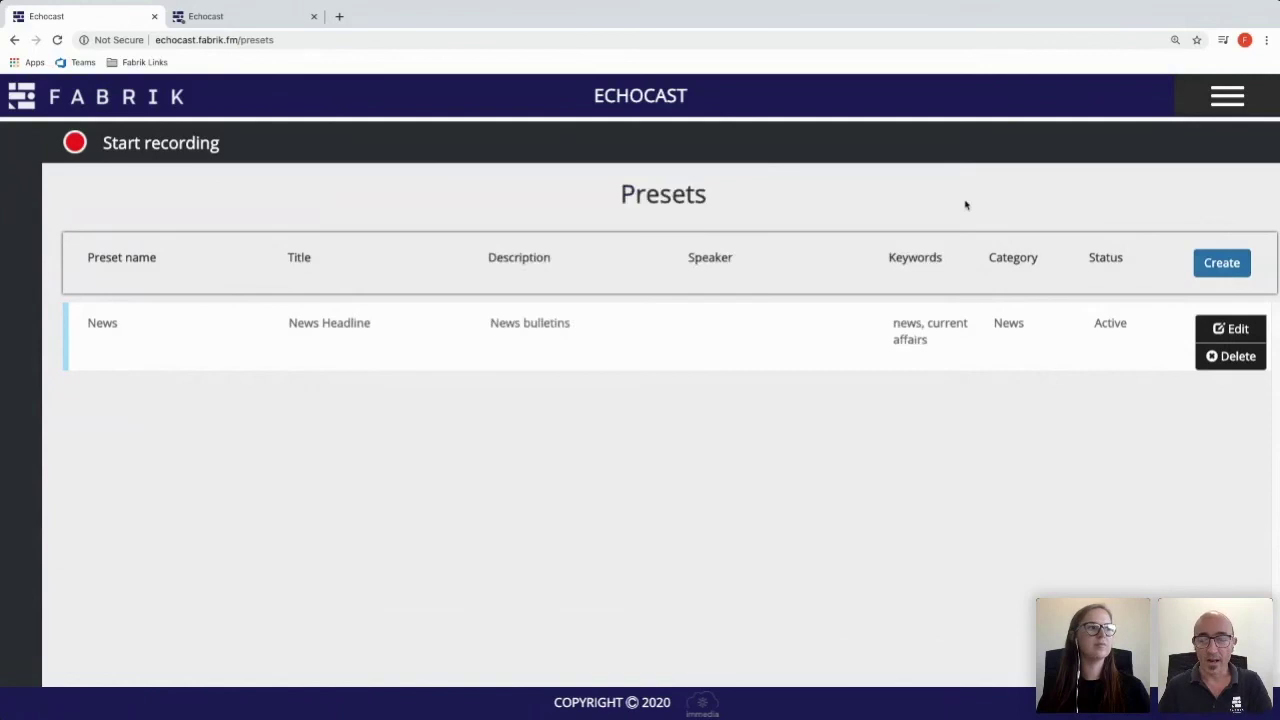
- Return from the Presets page to the dashboard and open the audio archive request form
{"action": "left_click", "coordinate": [1226, 96]}
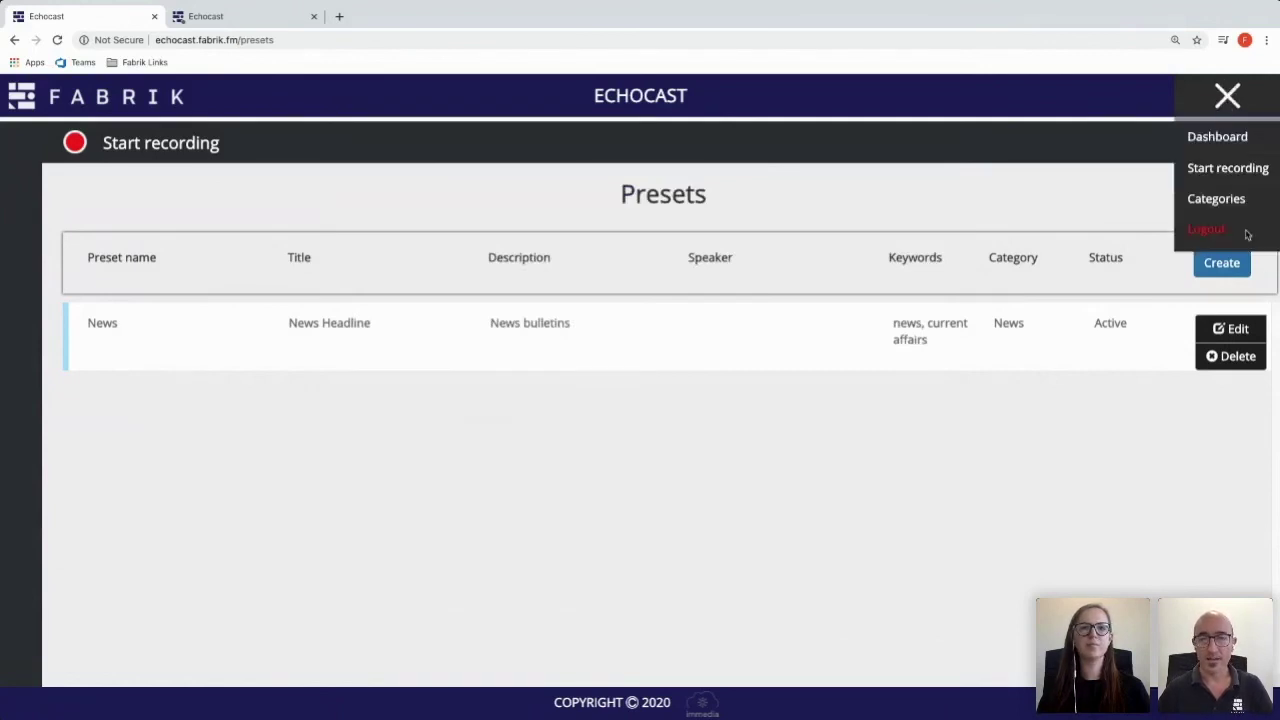
{"action": "left_click", "coordinate": [1208, 230]}
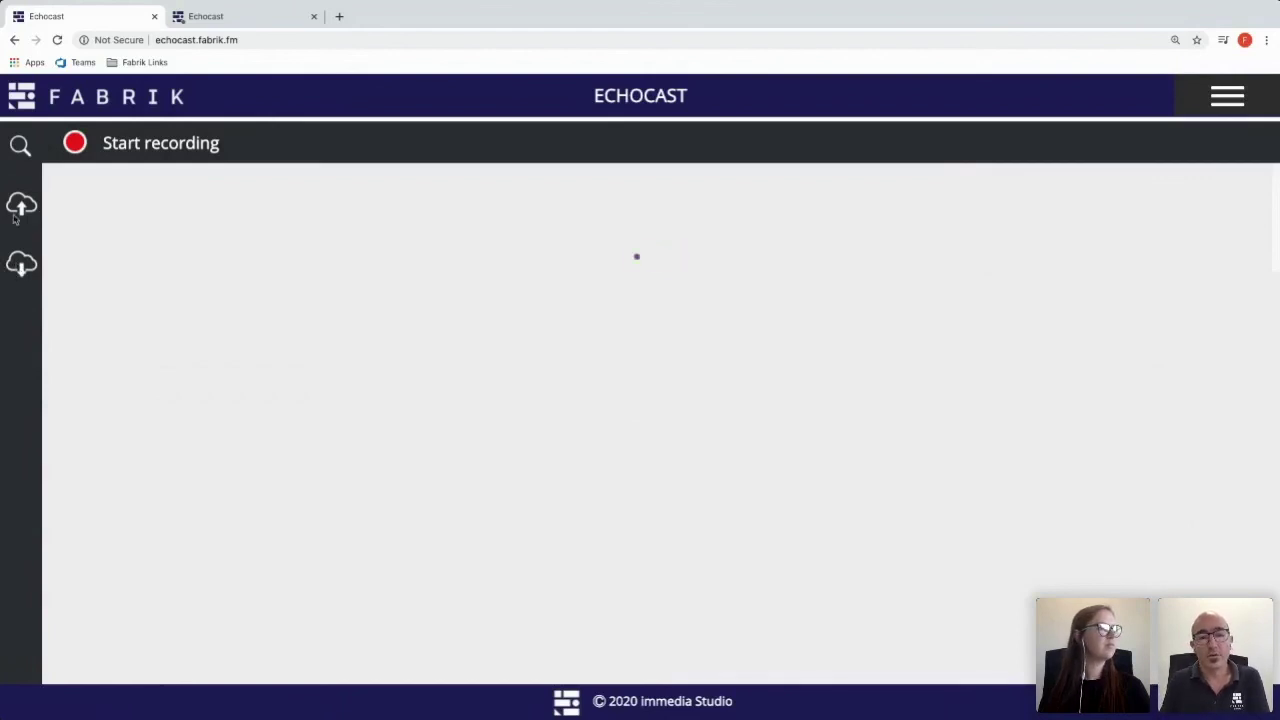
{"action": "left_click", "coordinate": [21, 264]}
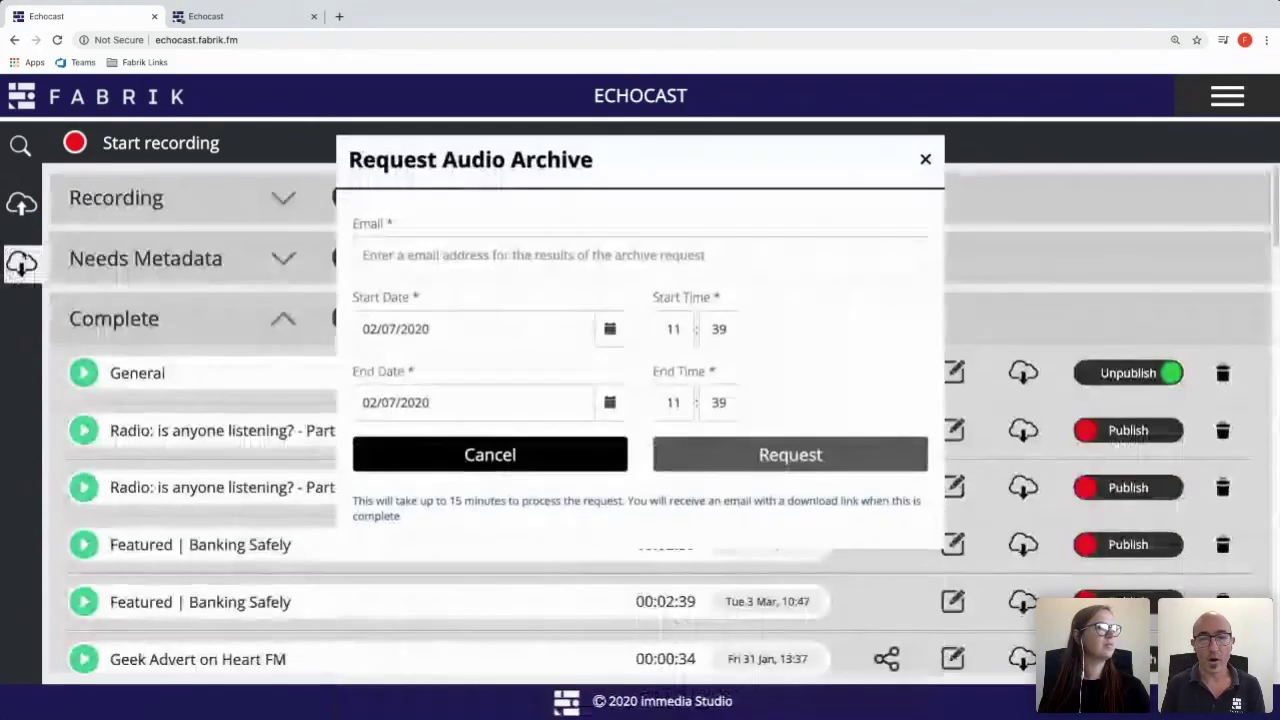